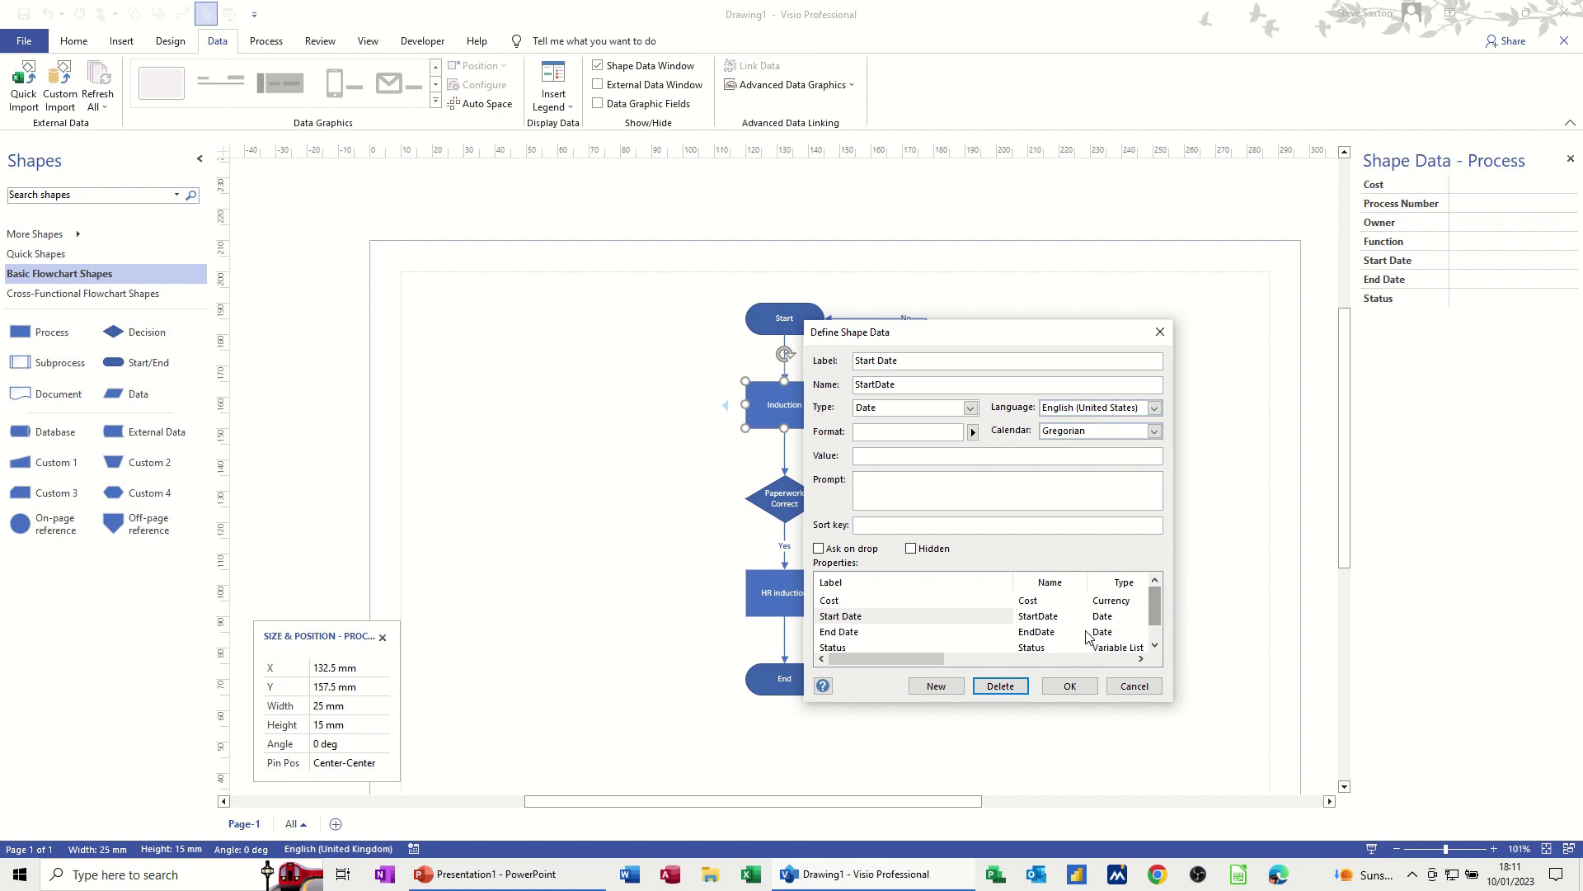
Add a String shape data property labelled Department to the Induction shape, with format @ and the prompt "Enter data"
left_click(937, 687)
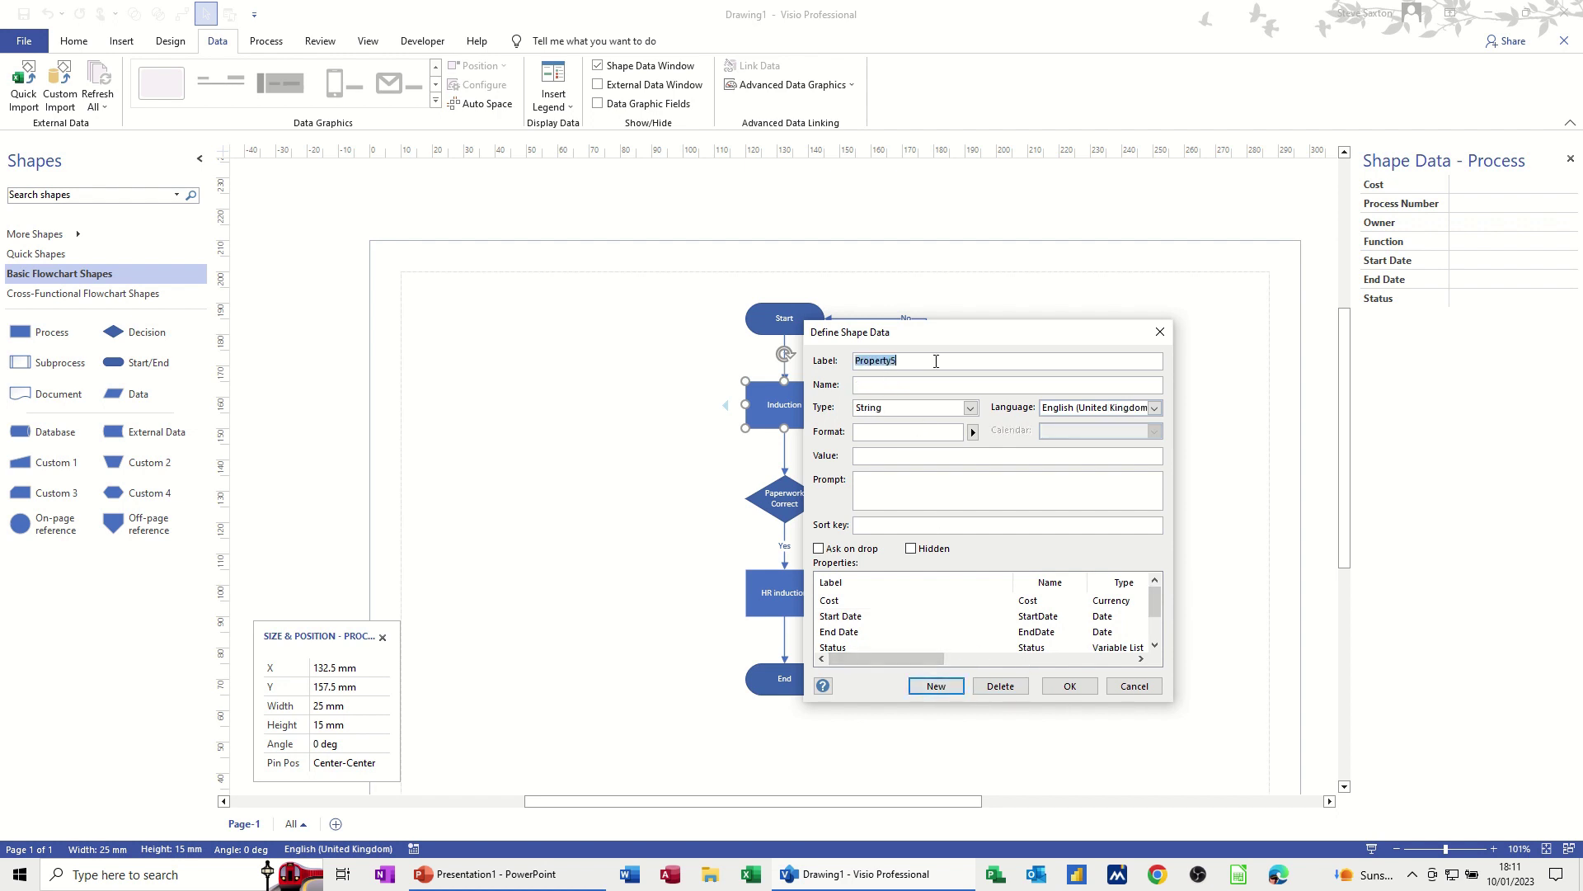
type("Department")
left_click(881, 409)
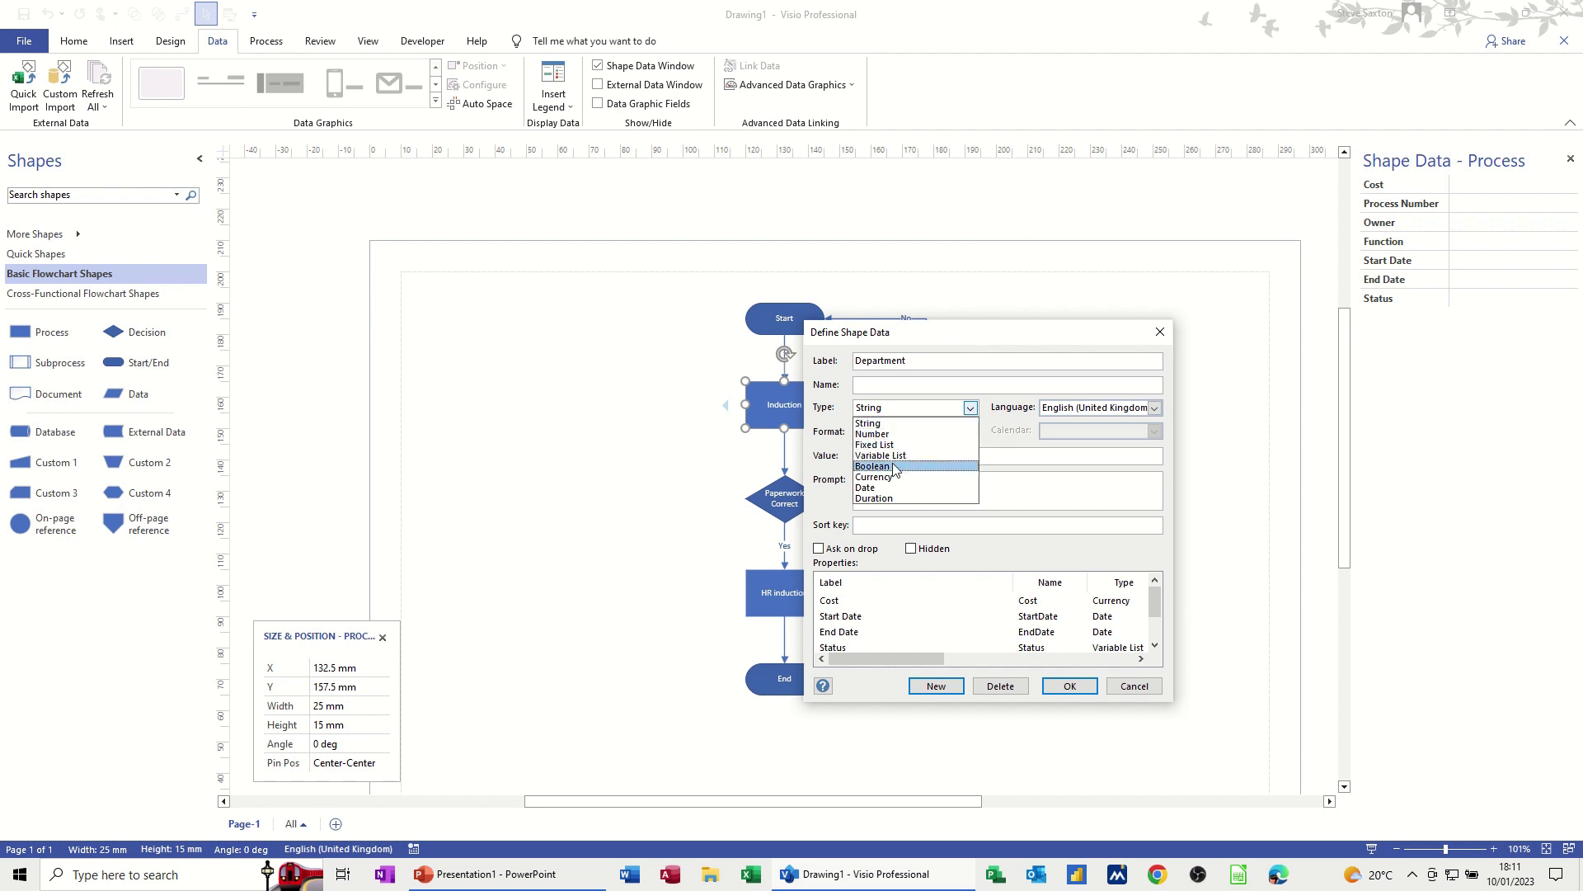
left_click(1012, 455)
left_click(973, 431)
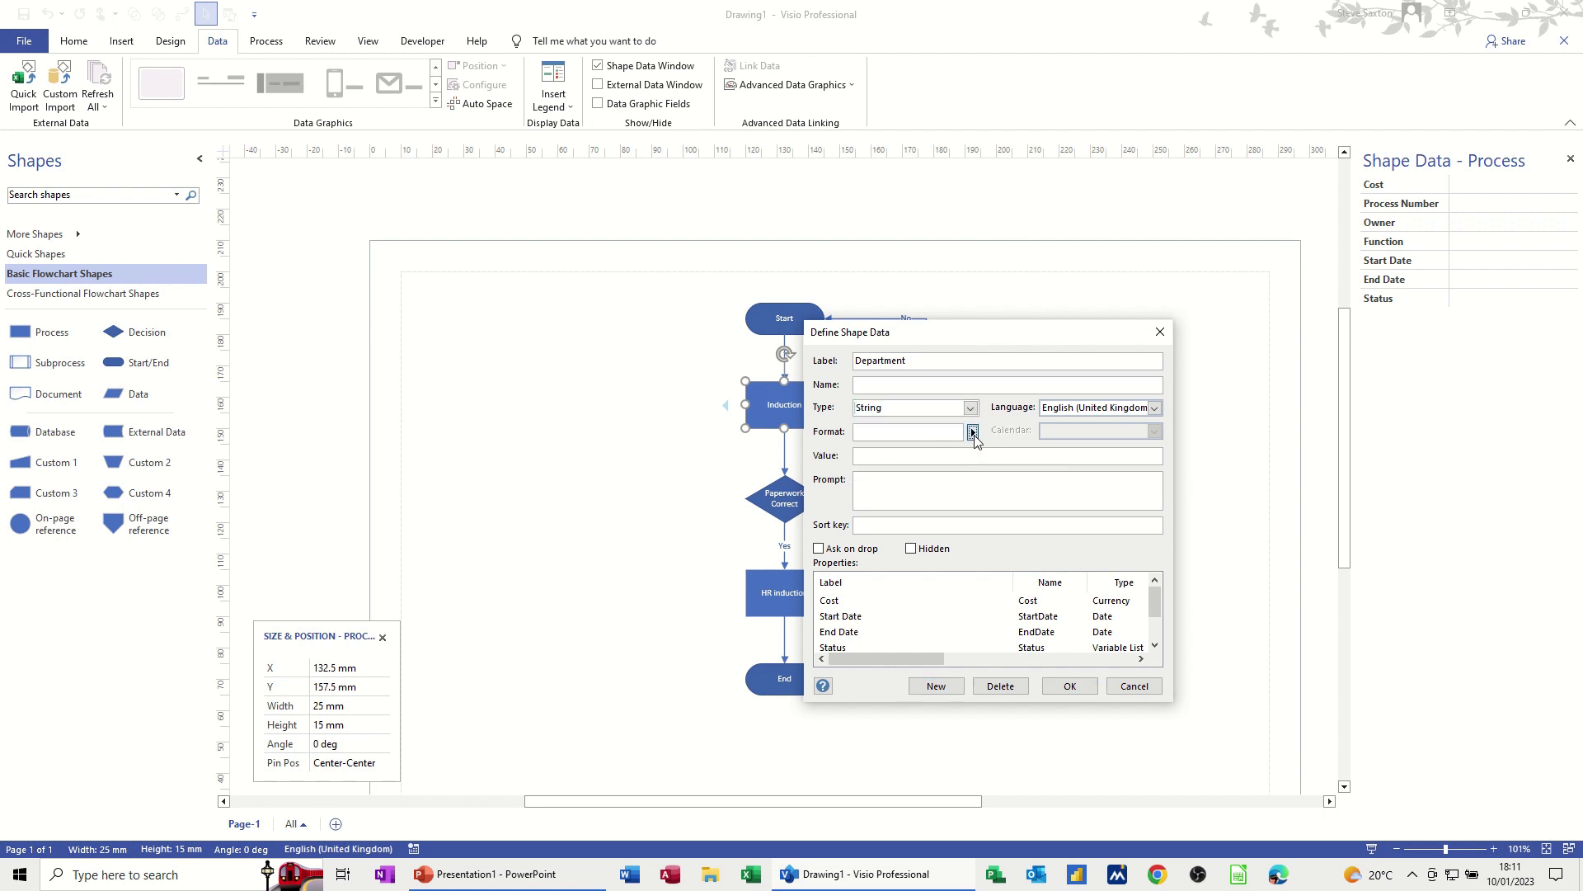
left_click(1003, 433)
left_click(881, 489)
left_click(1068, 686)
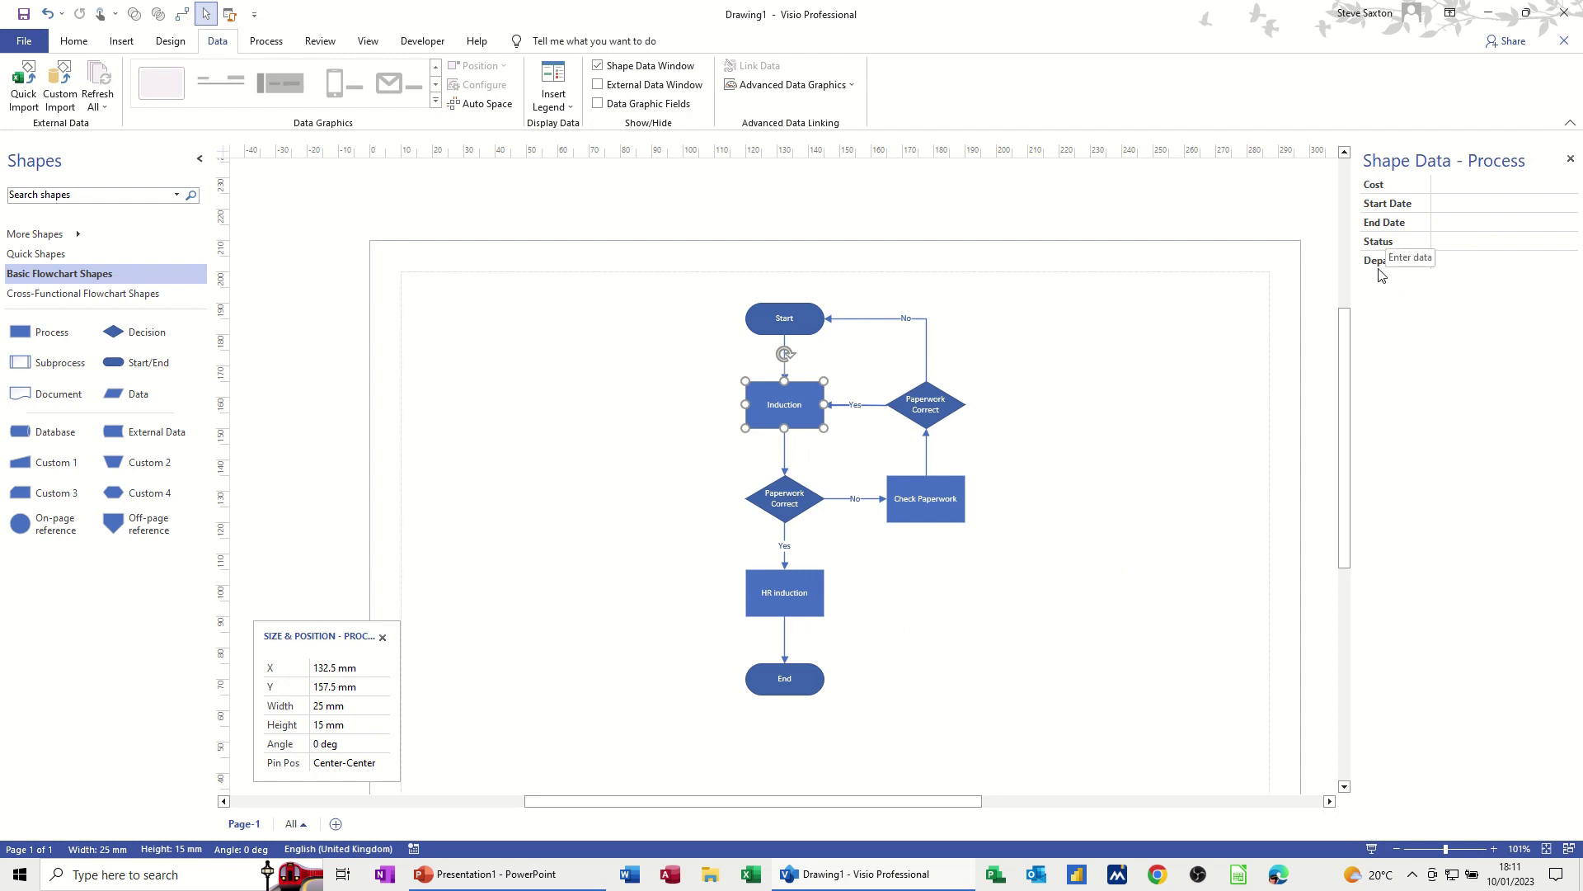
In the Induction shape's data definition, set the sort key to 1 for Department and 2 for Status
right_click(762, 413)
mouse_move(858, 628)
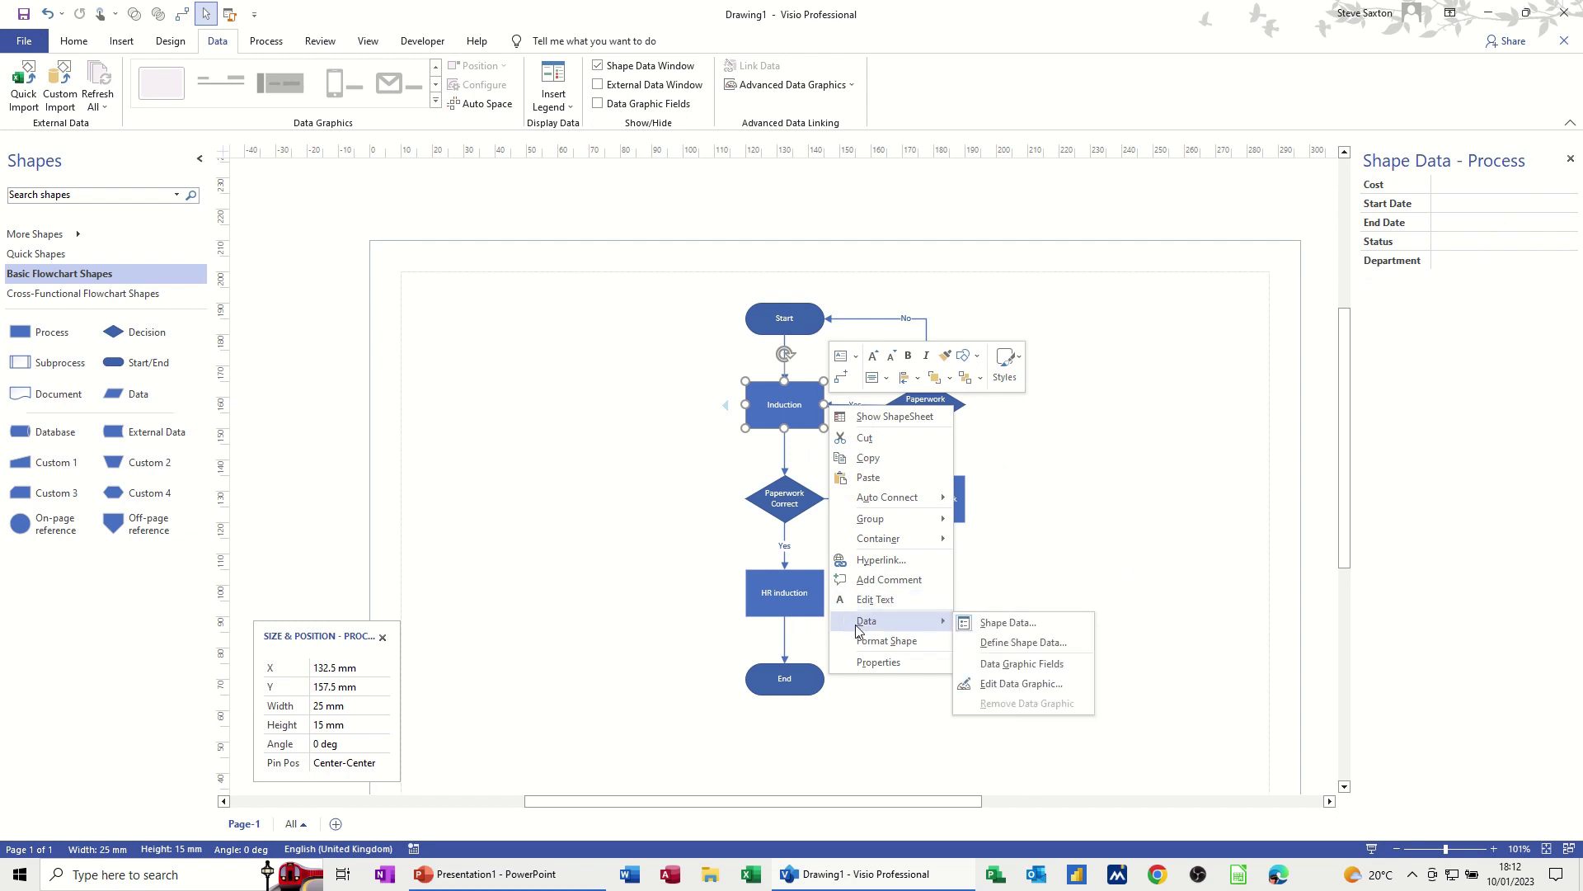
left_click(981, 643)
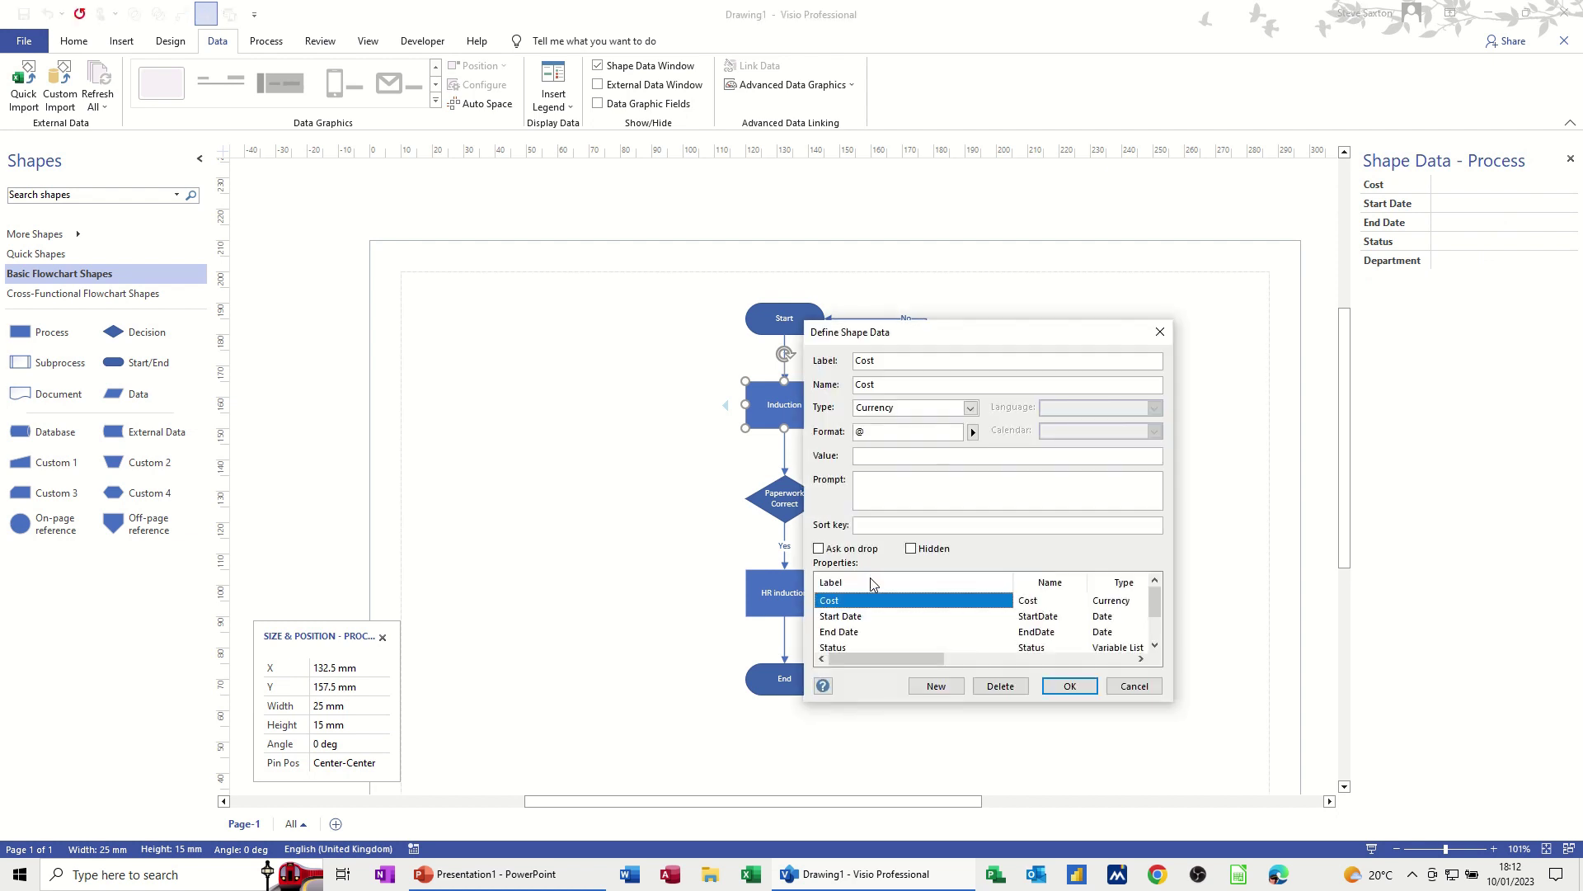
scroll(856, 634, "down", 1)
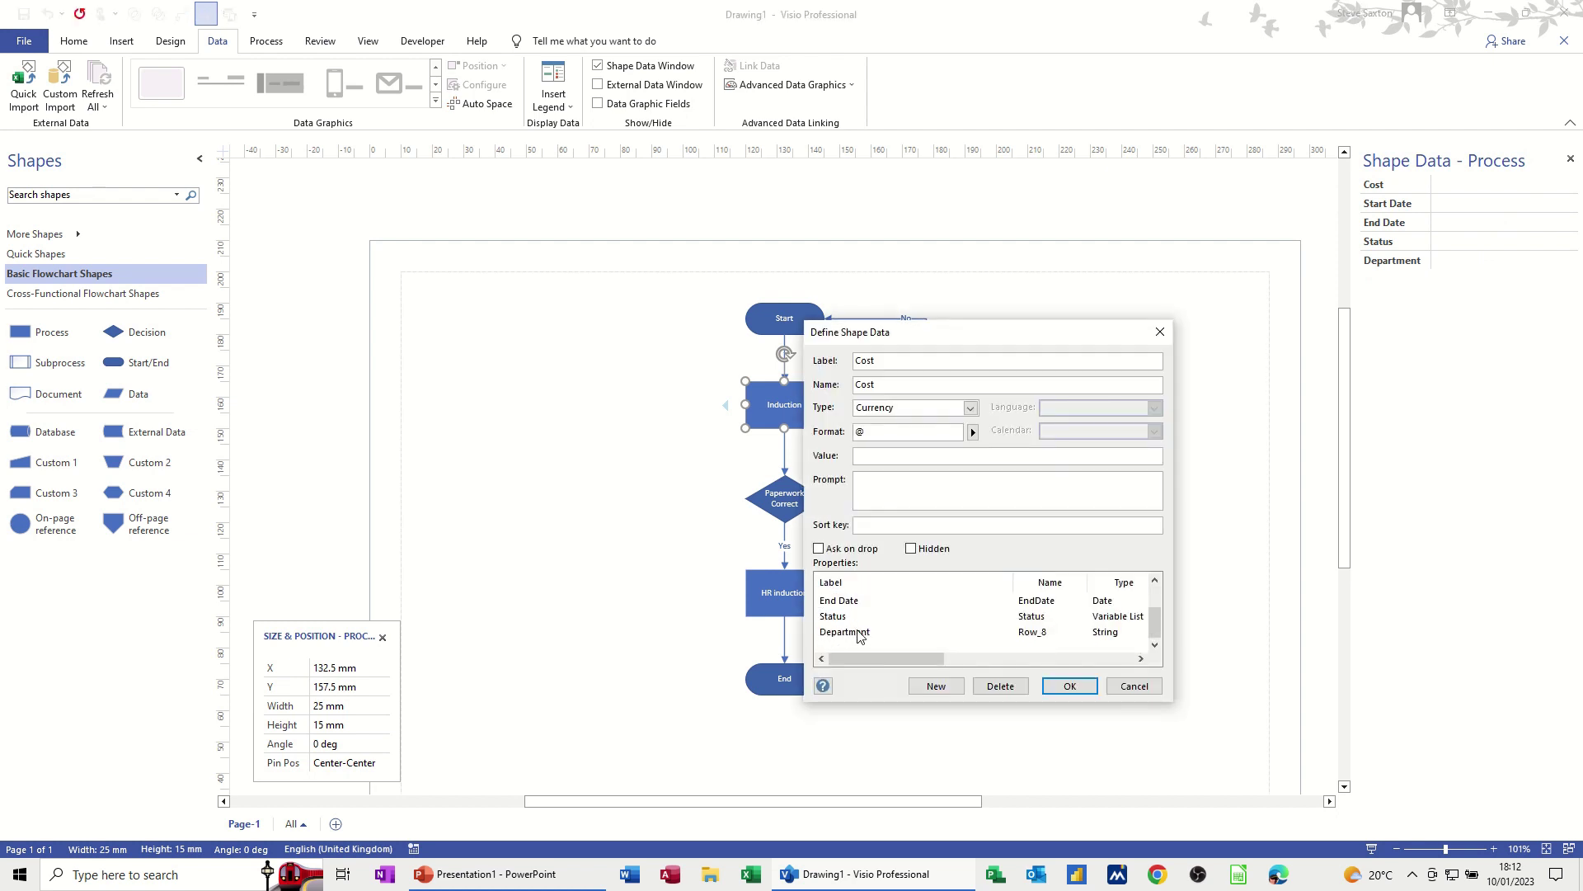
left_click(856, 632)
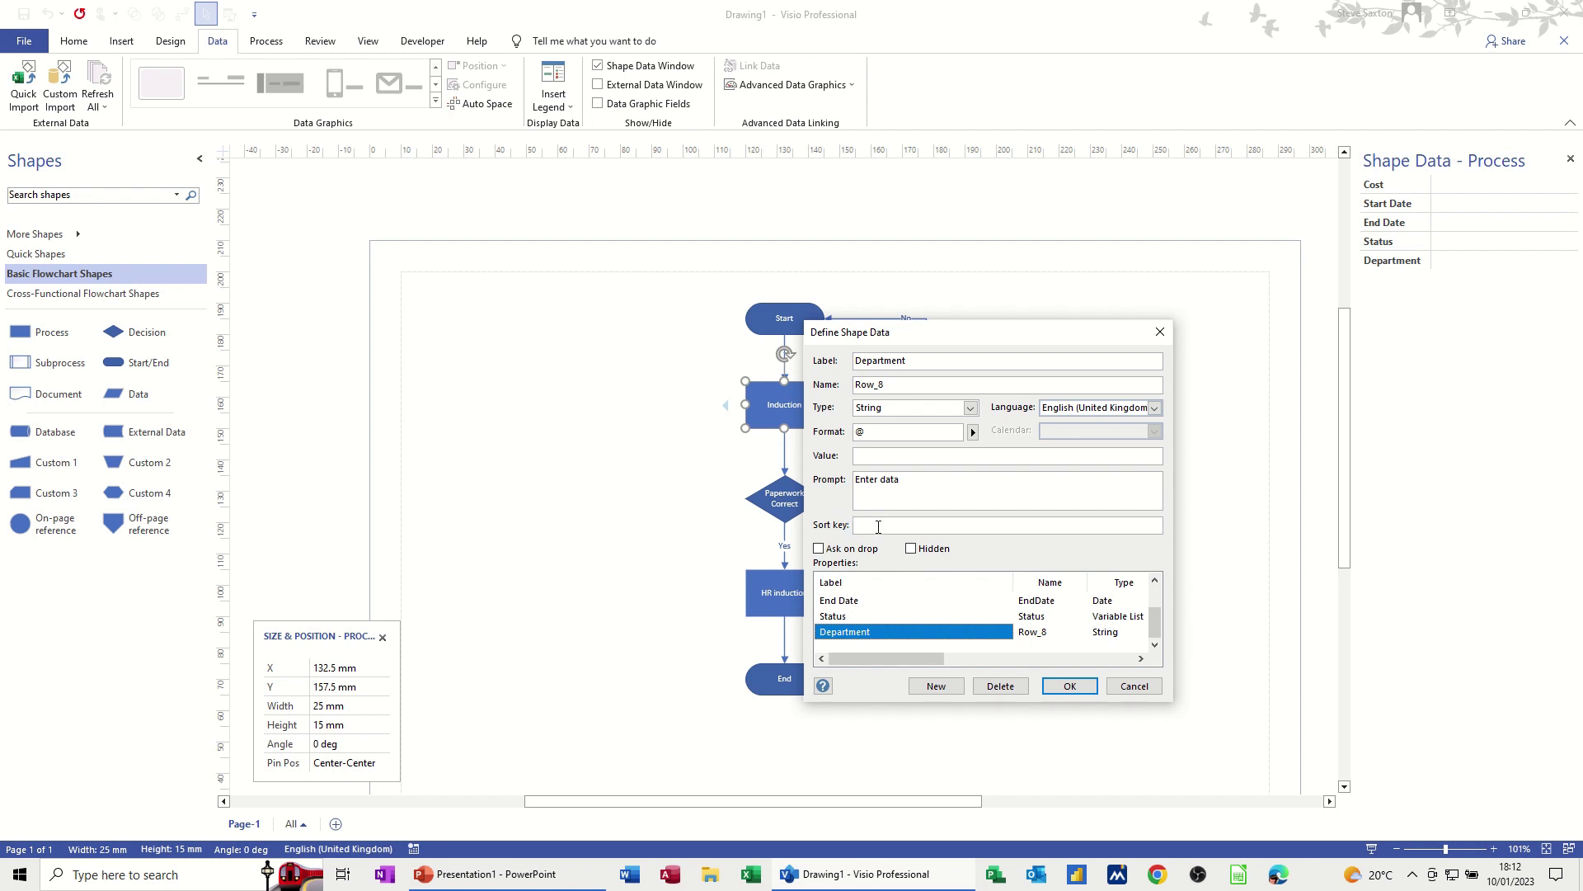
left_click(878, 527)
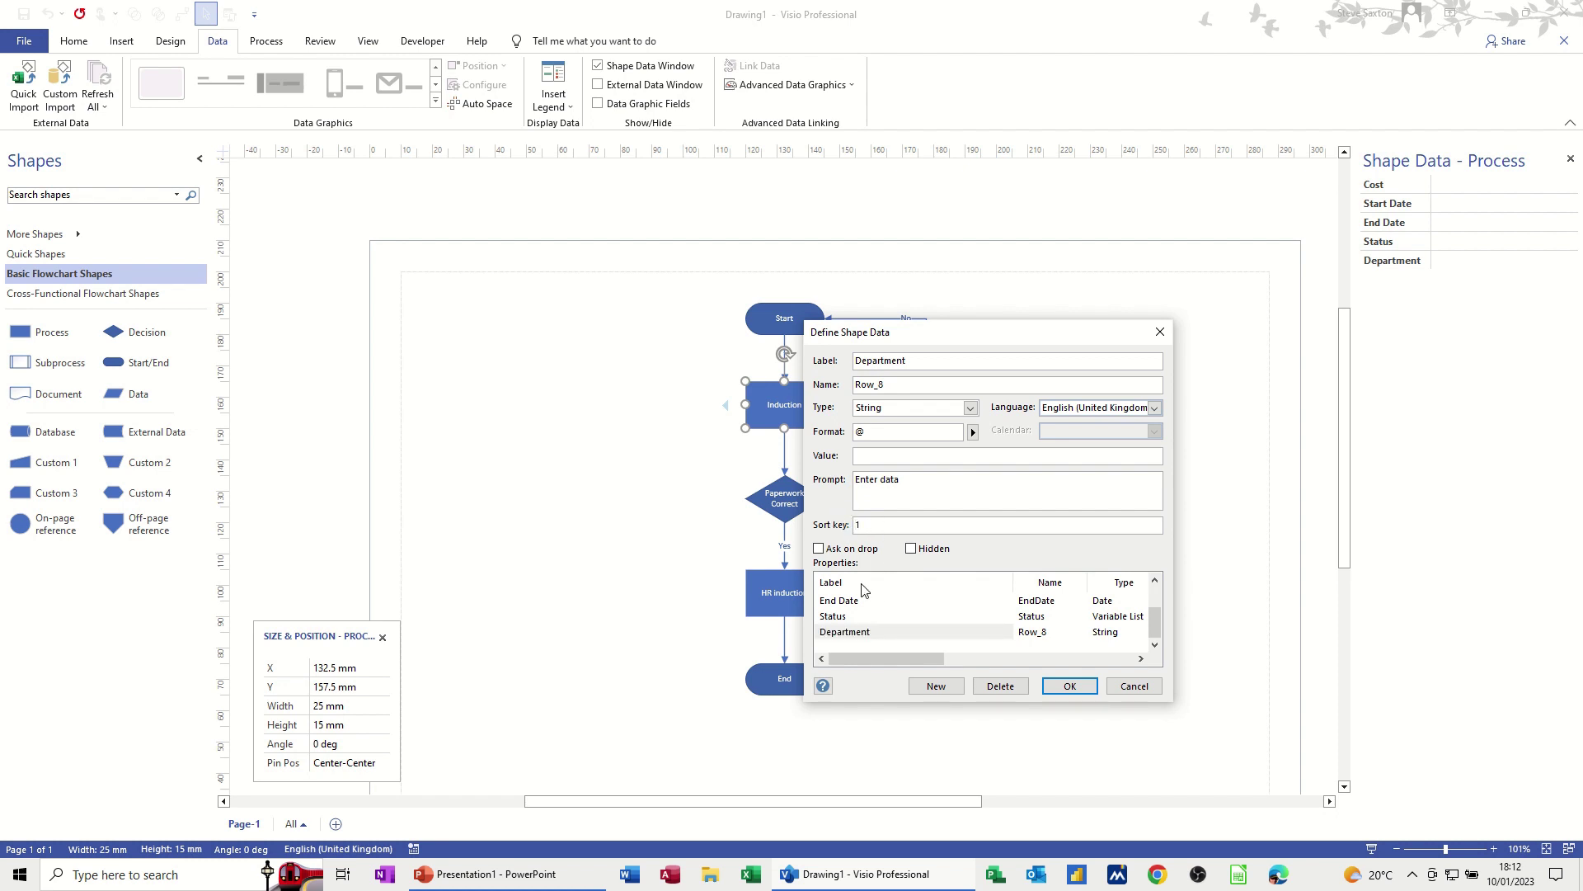
left_click(841, 618)
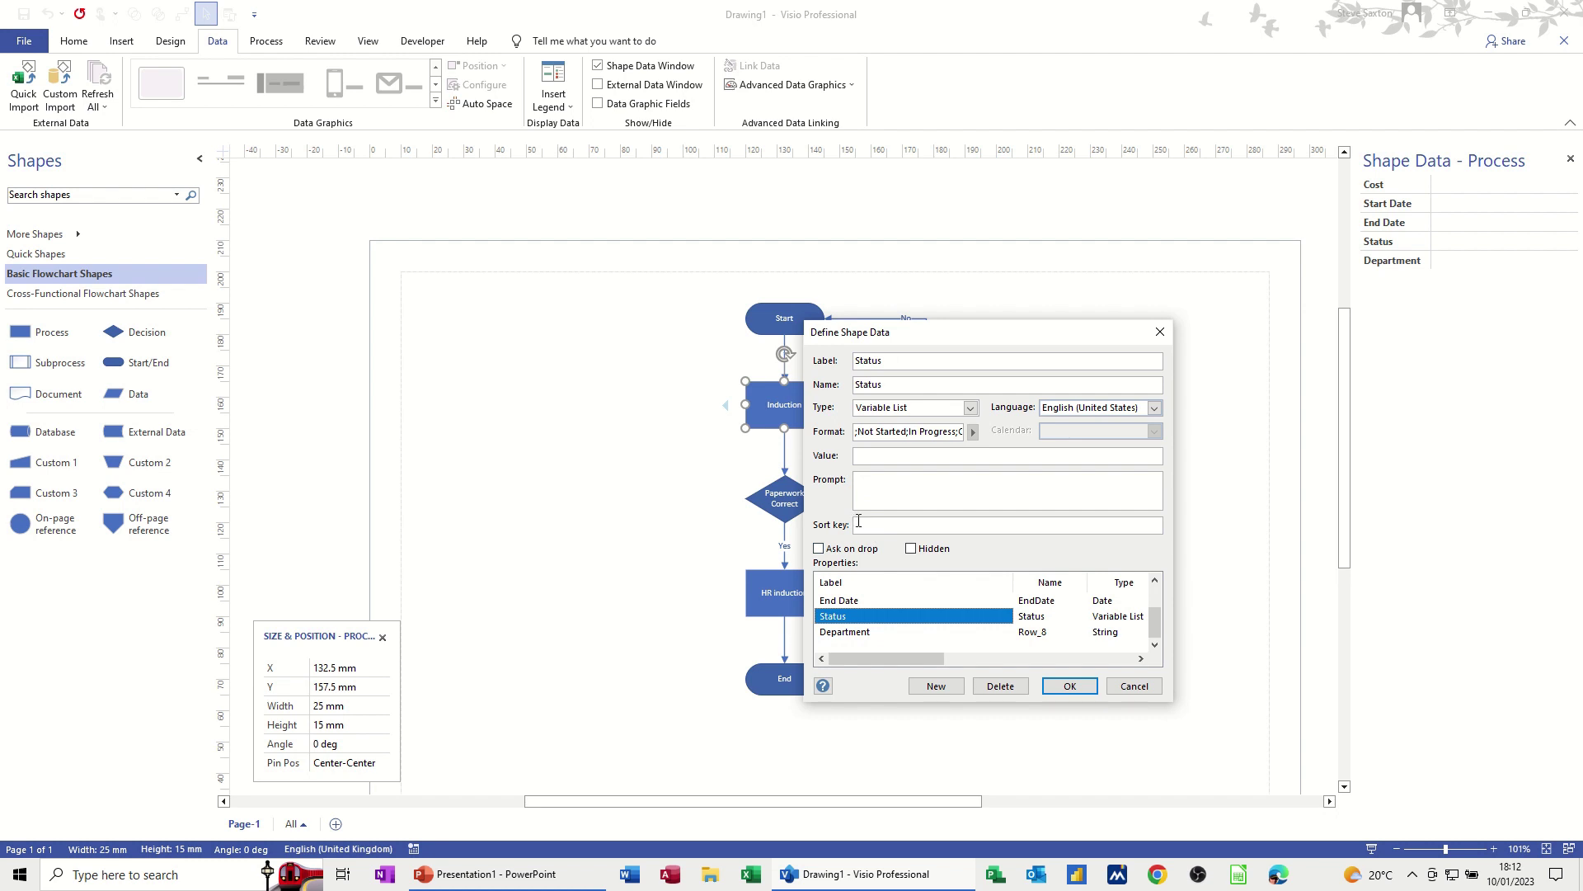
left_click(858, 524)
type("2")
Give Cost and Start Date ascending sort keys following Status, set End Date's sort key to 5, and apply the definition
scroll(866, 622, "up", 1)
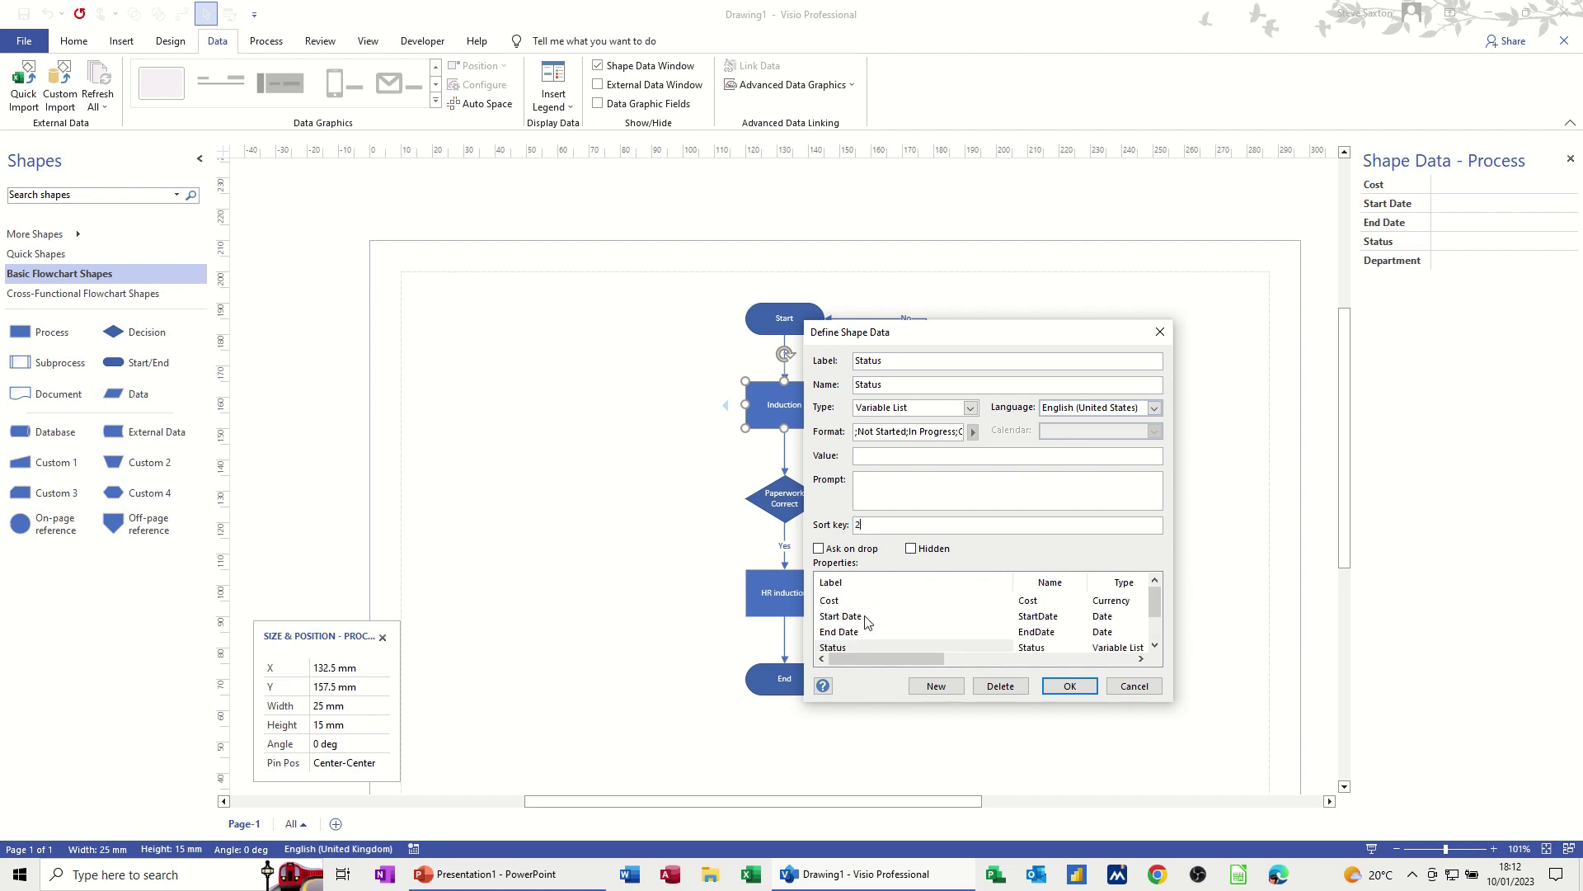
left_click(843, 600)
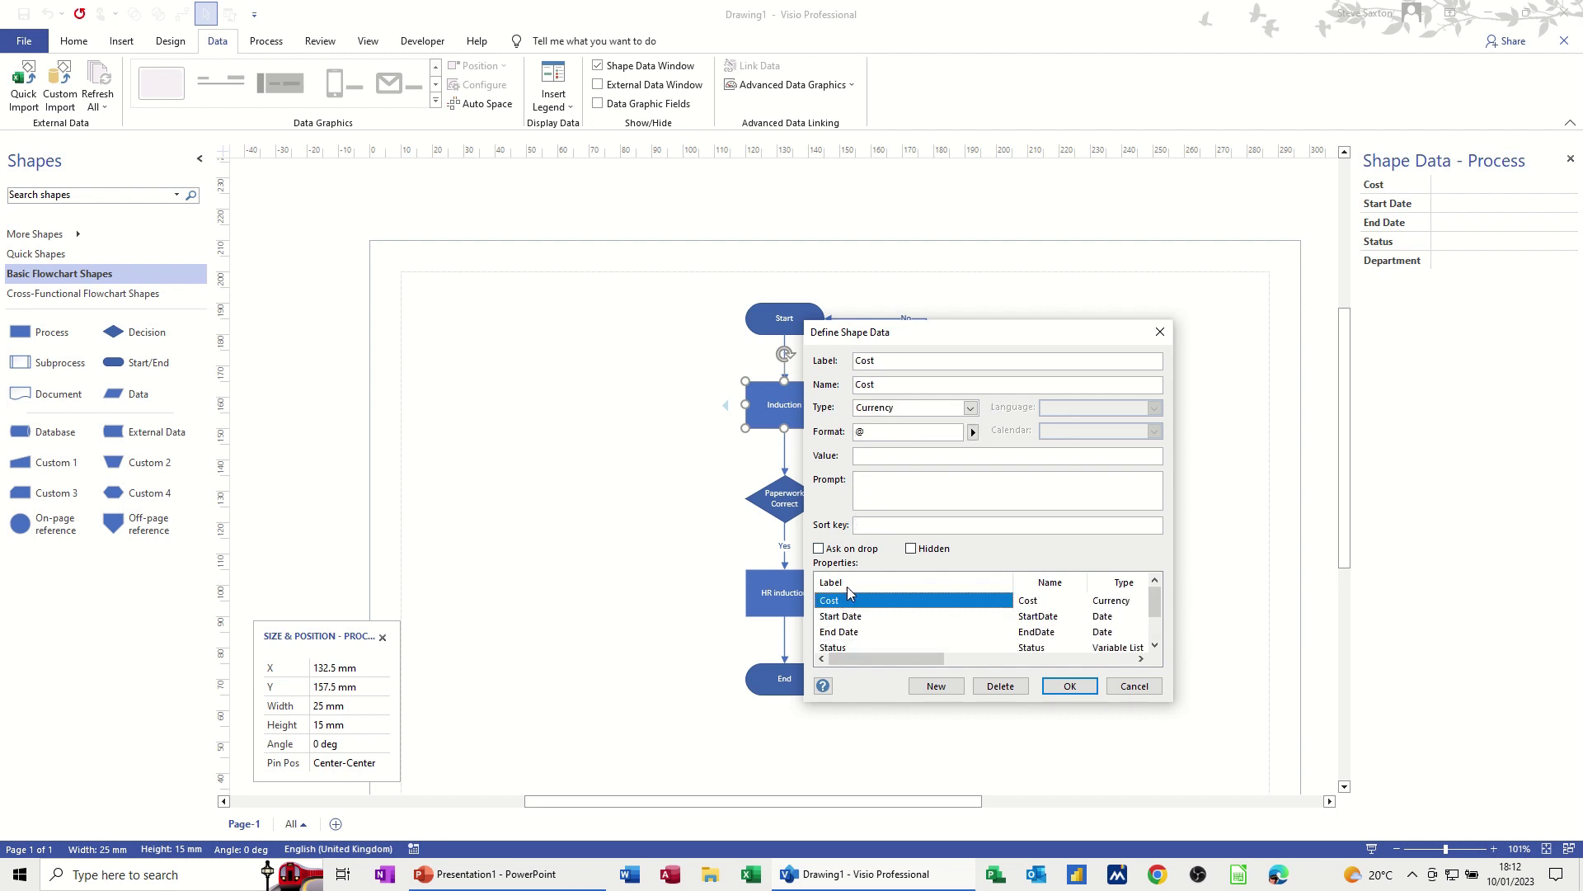
left_click(875, 525)
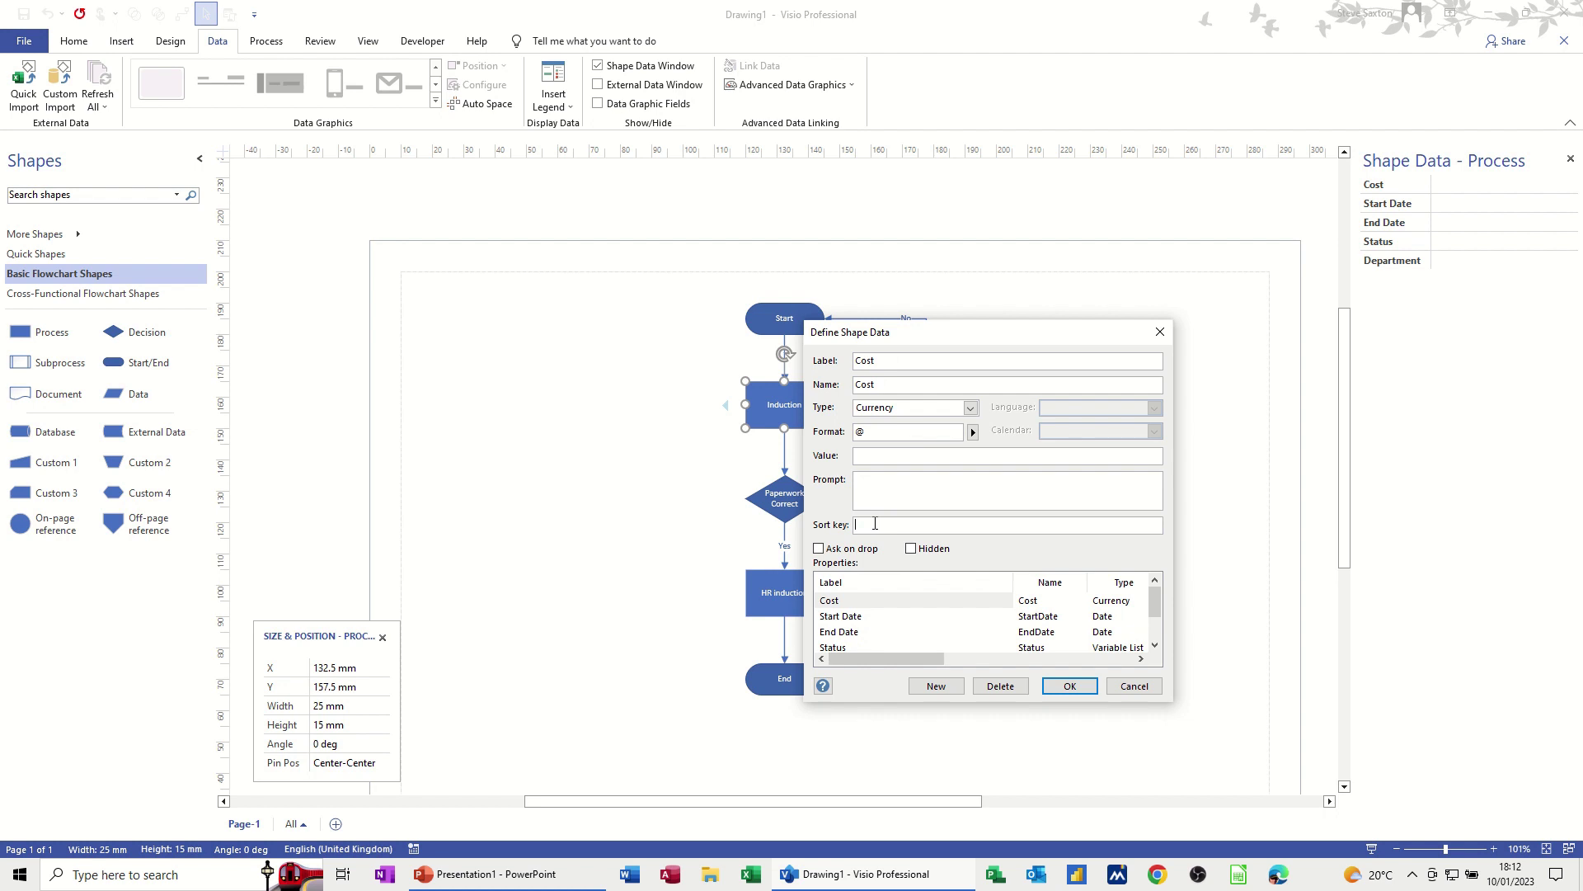
left_click(862, 617)
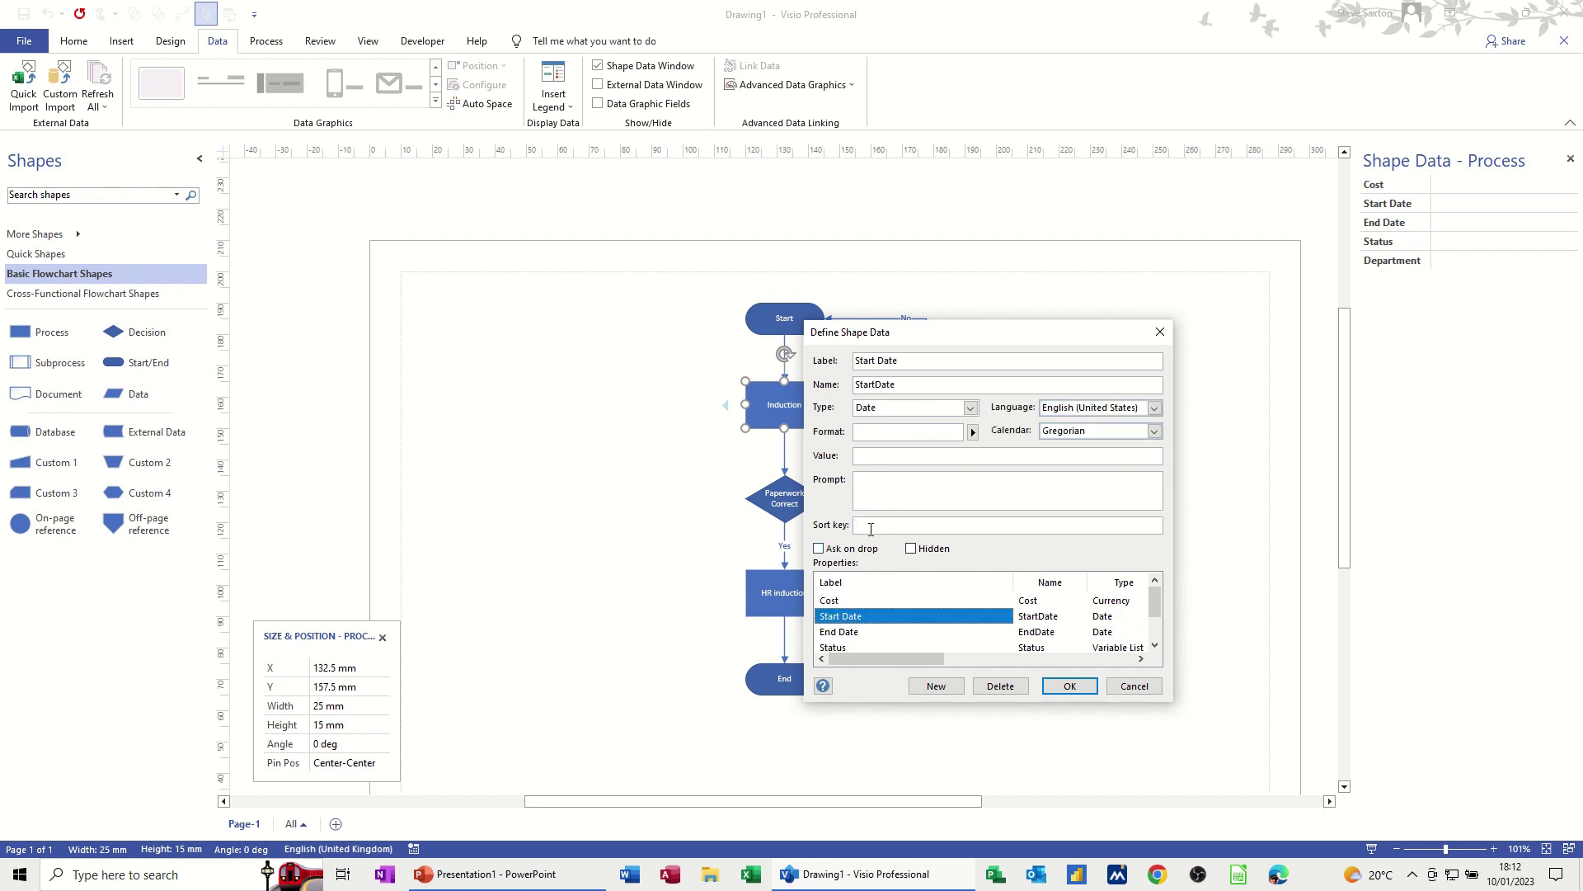
left_click(871, 526)
left_click(863, 632)
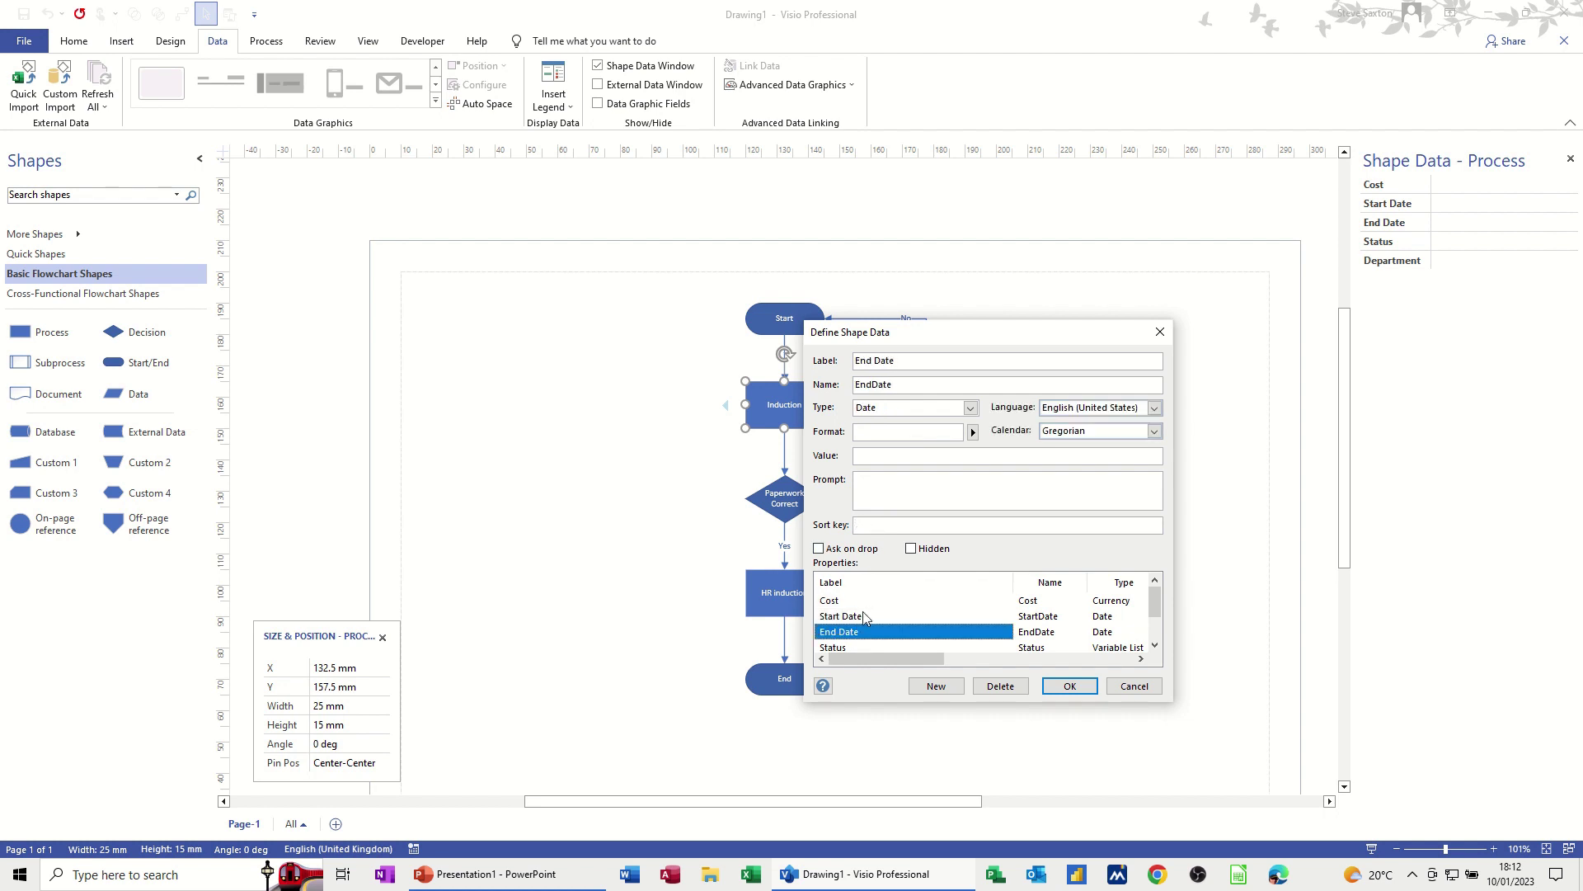
left_click(865, 528)
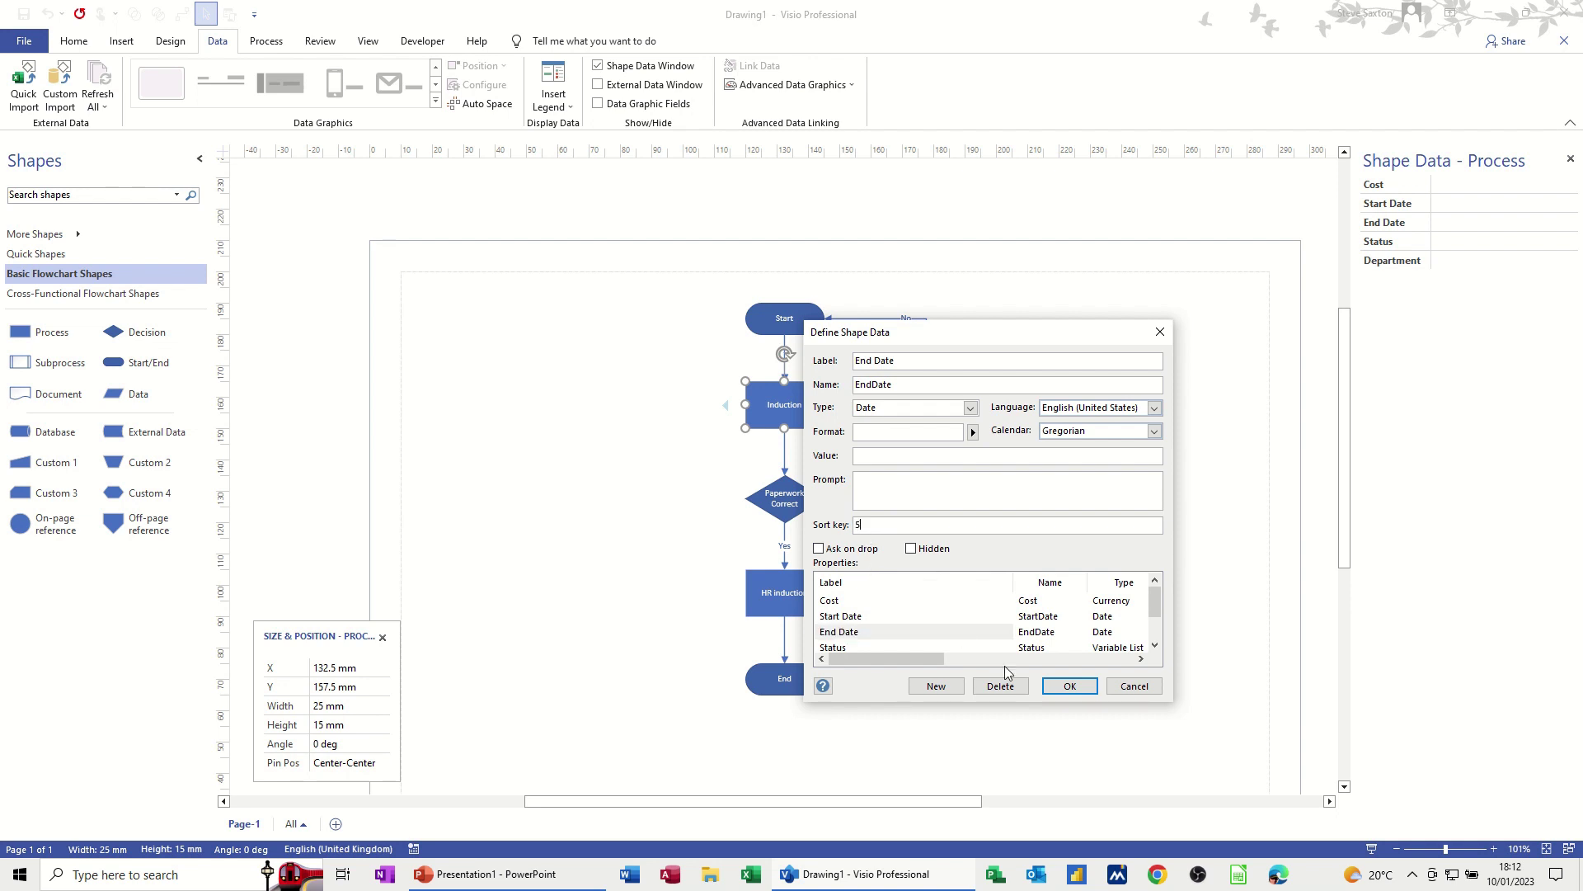
left_click(1071, 687)
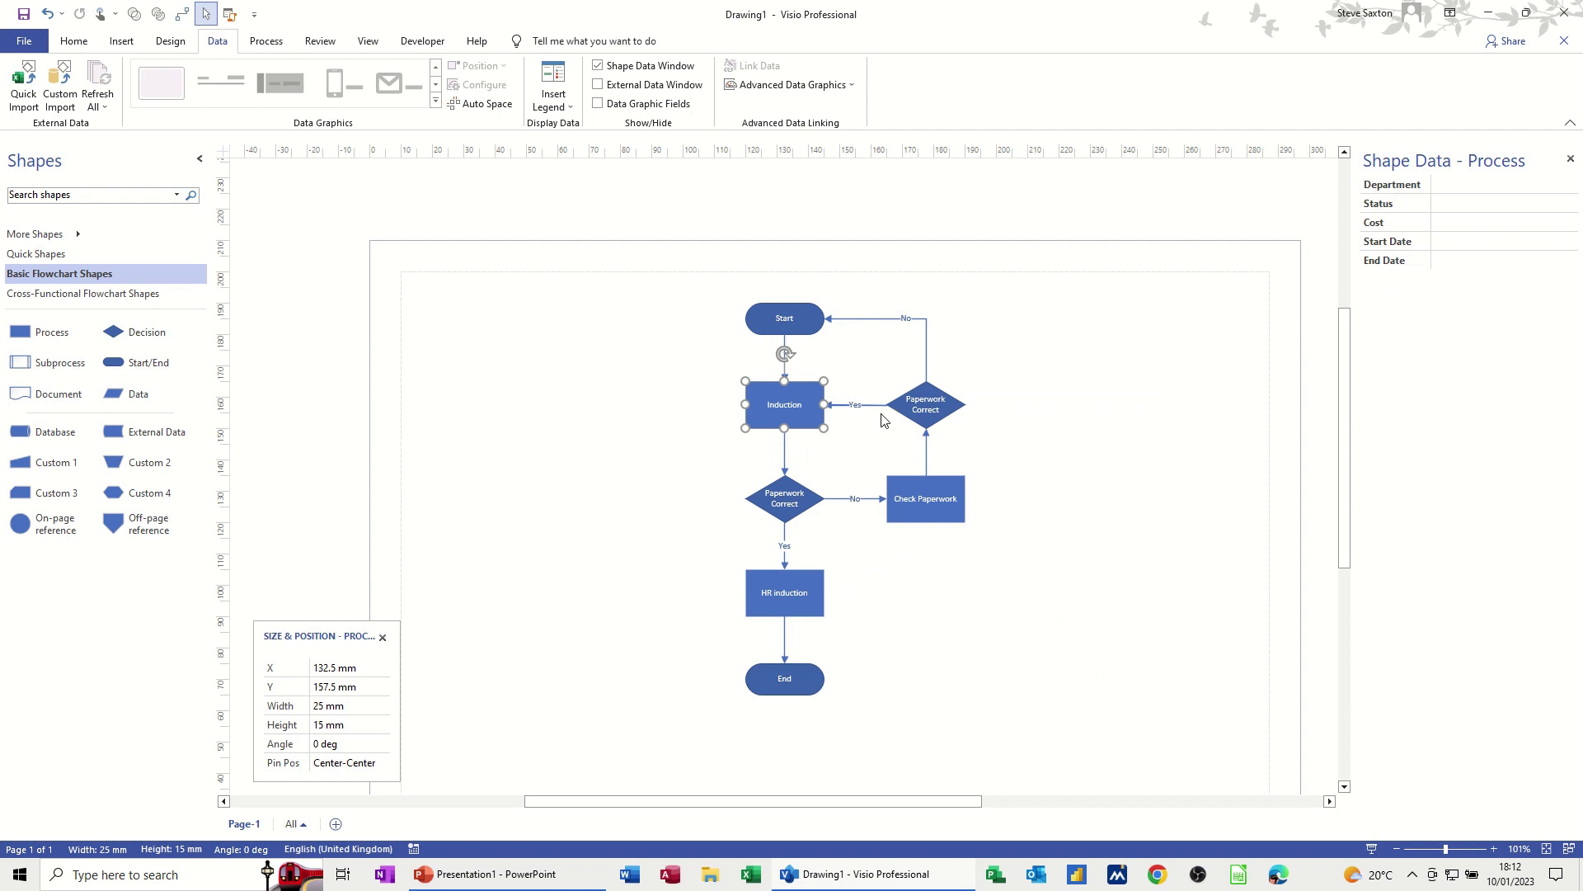
Compare the shape data of the upper Paperwork Correct decision with Induction's, and create a new metric stencil
left_click(906, 408)
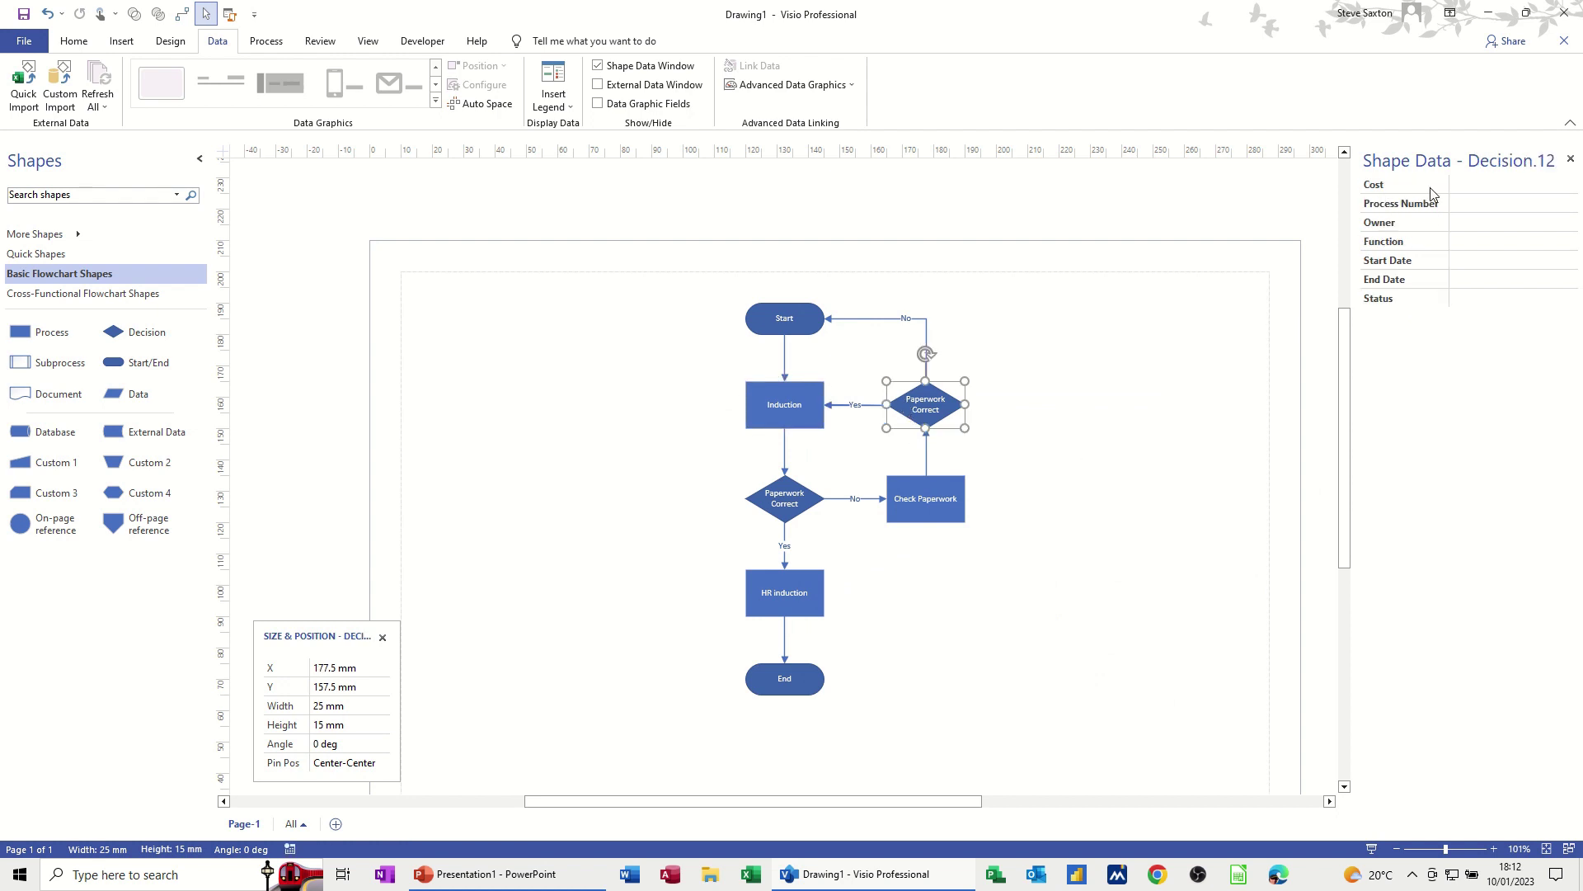
left_click(767, 424)
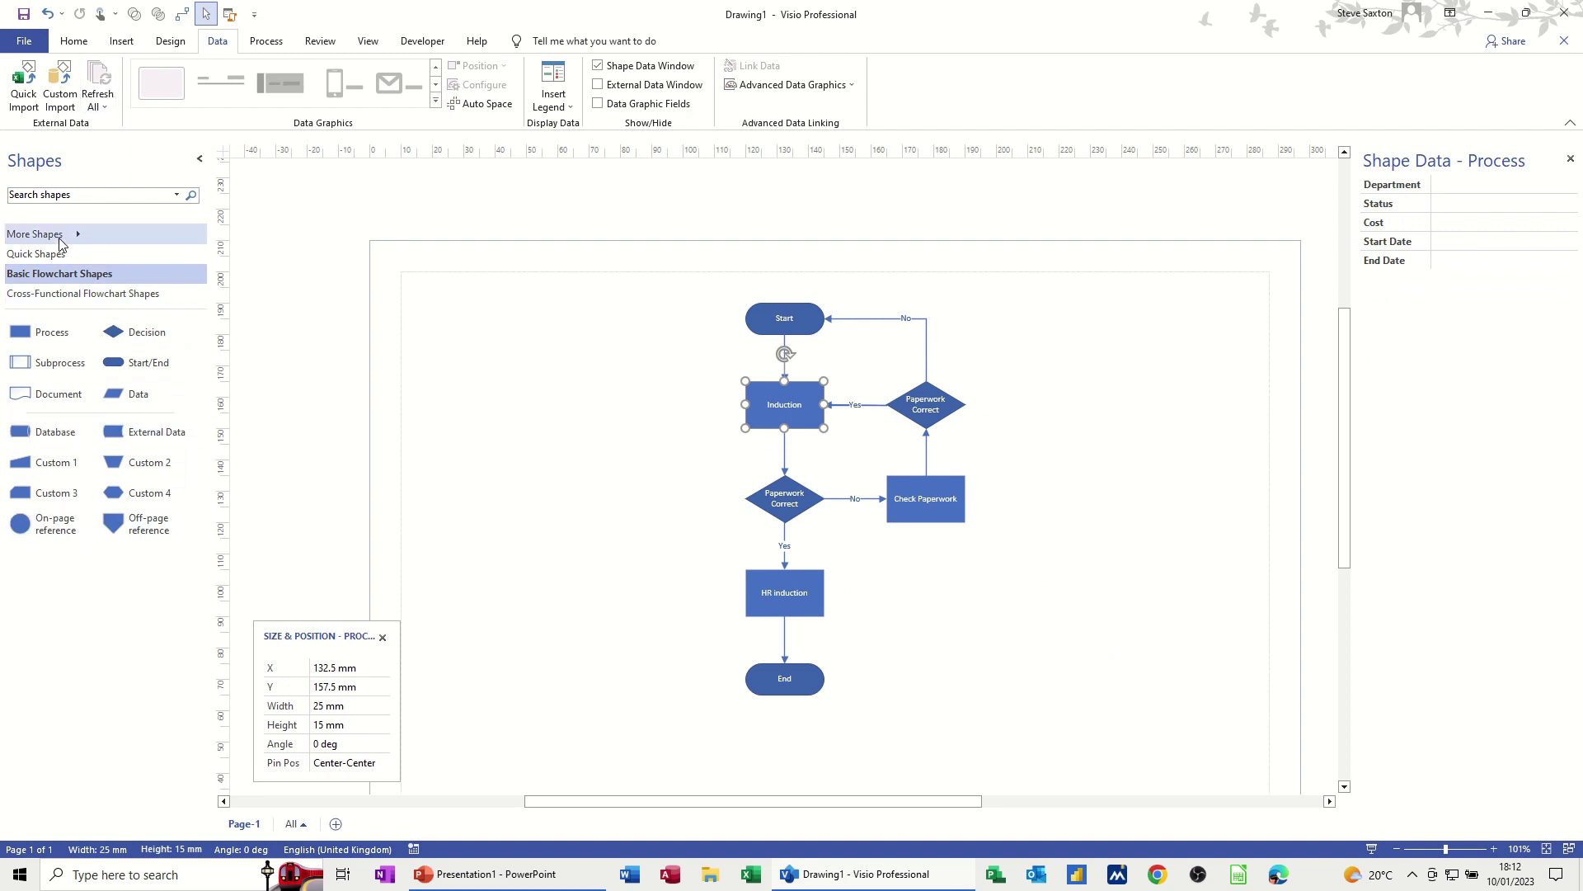
left_click(86, 237)
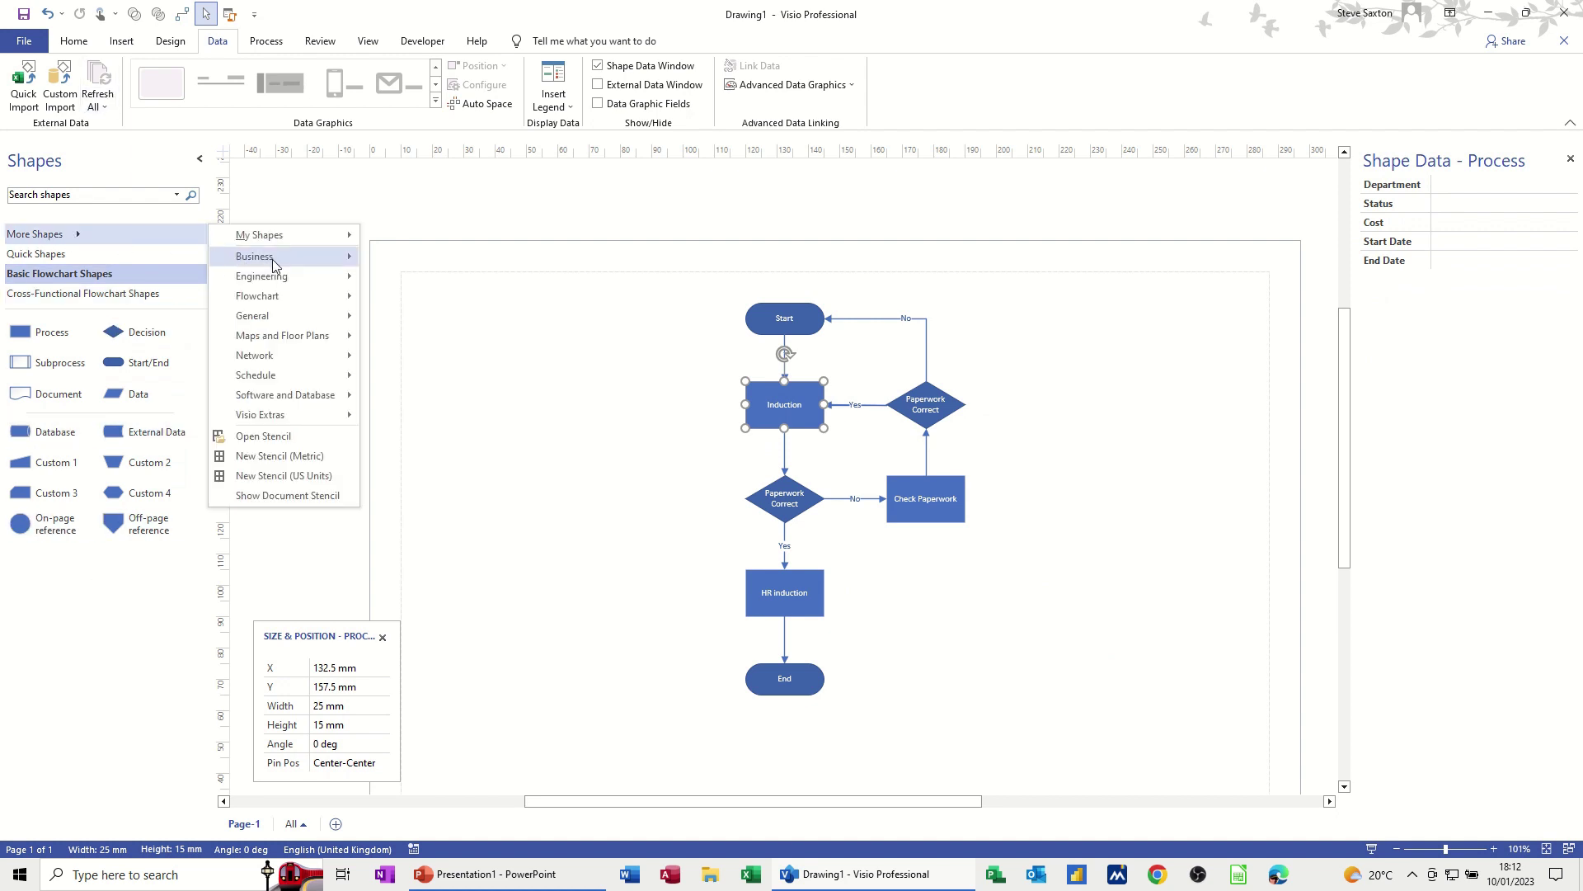
left_click(264, 459)
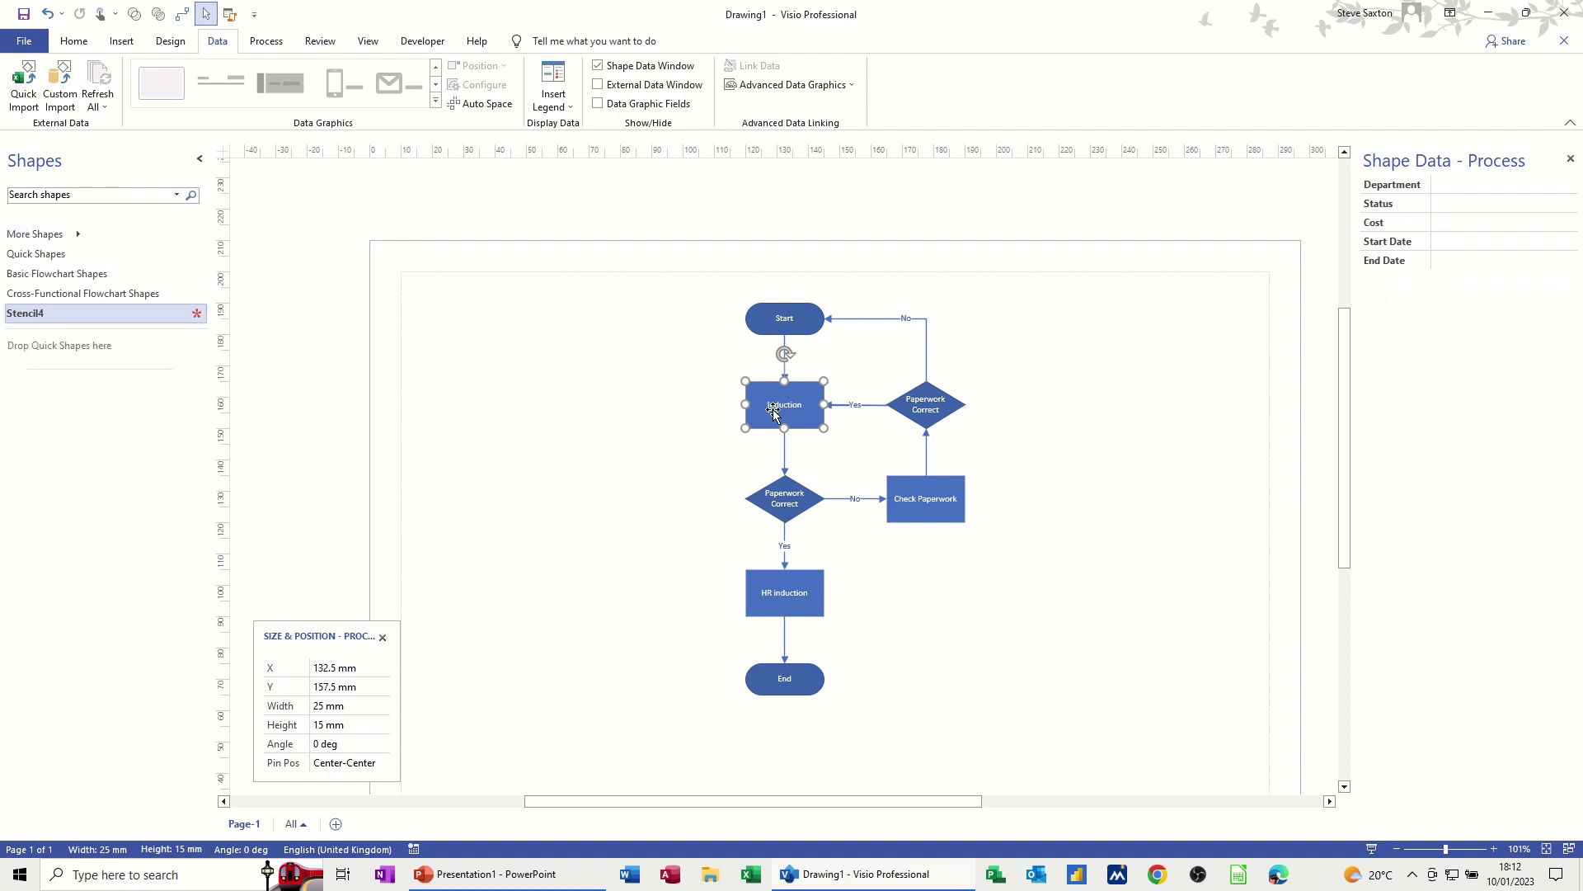
Move the Induction shape from the page into the new stencil and rename its master "My Shape"
left_click_drag(757, 416, 50, 398)
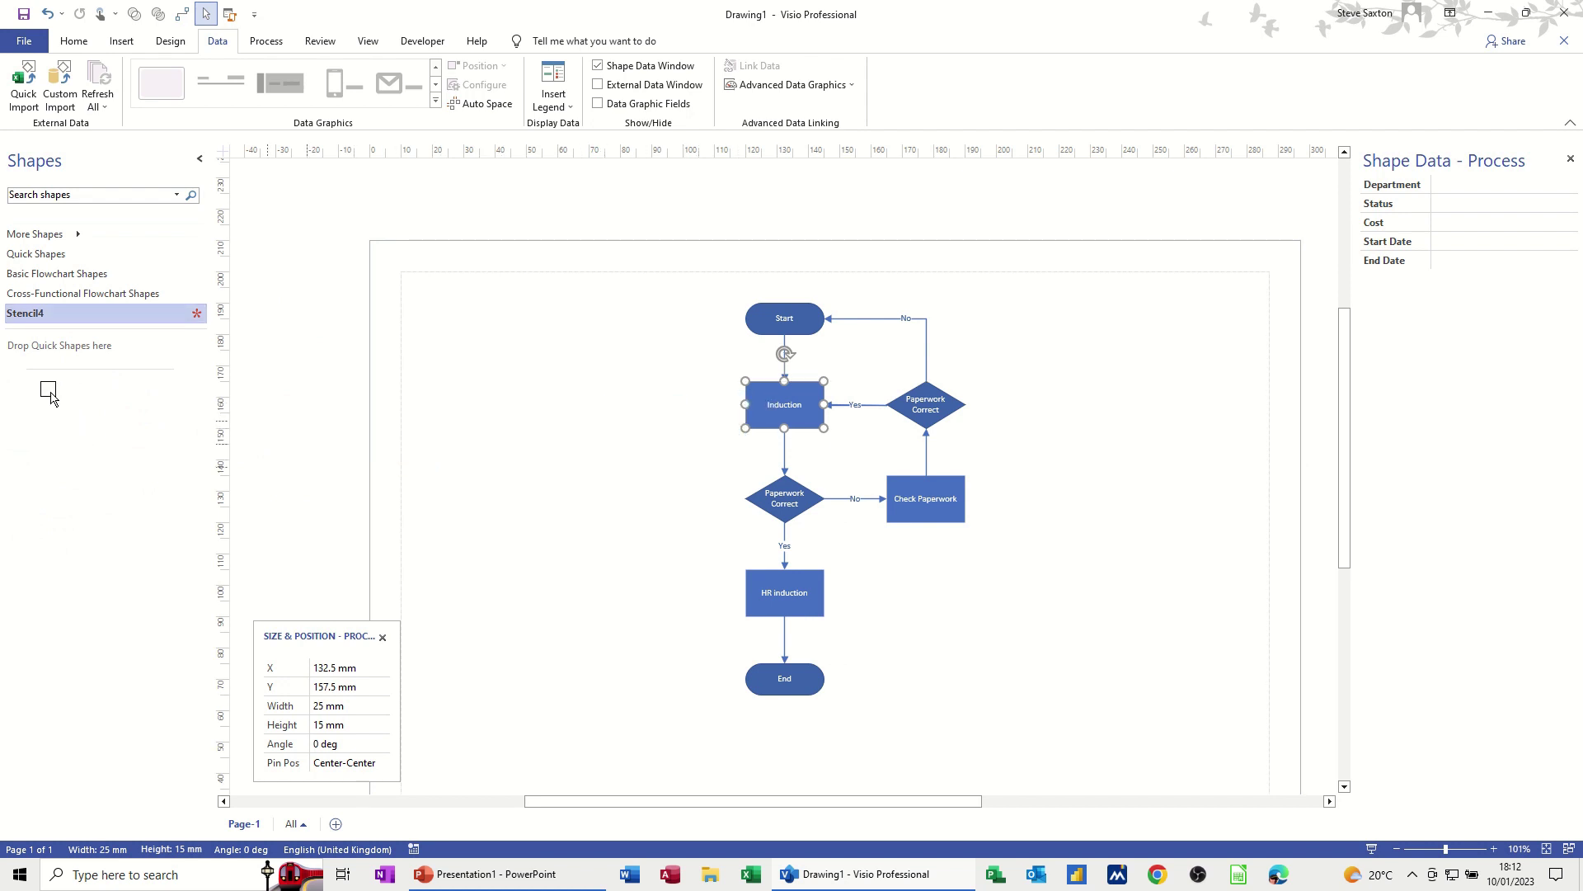
left_click_drag(50, 397, 50, 397)
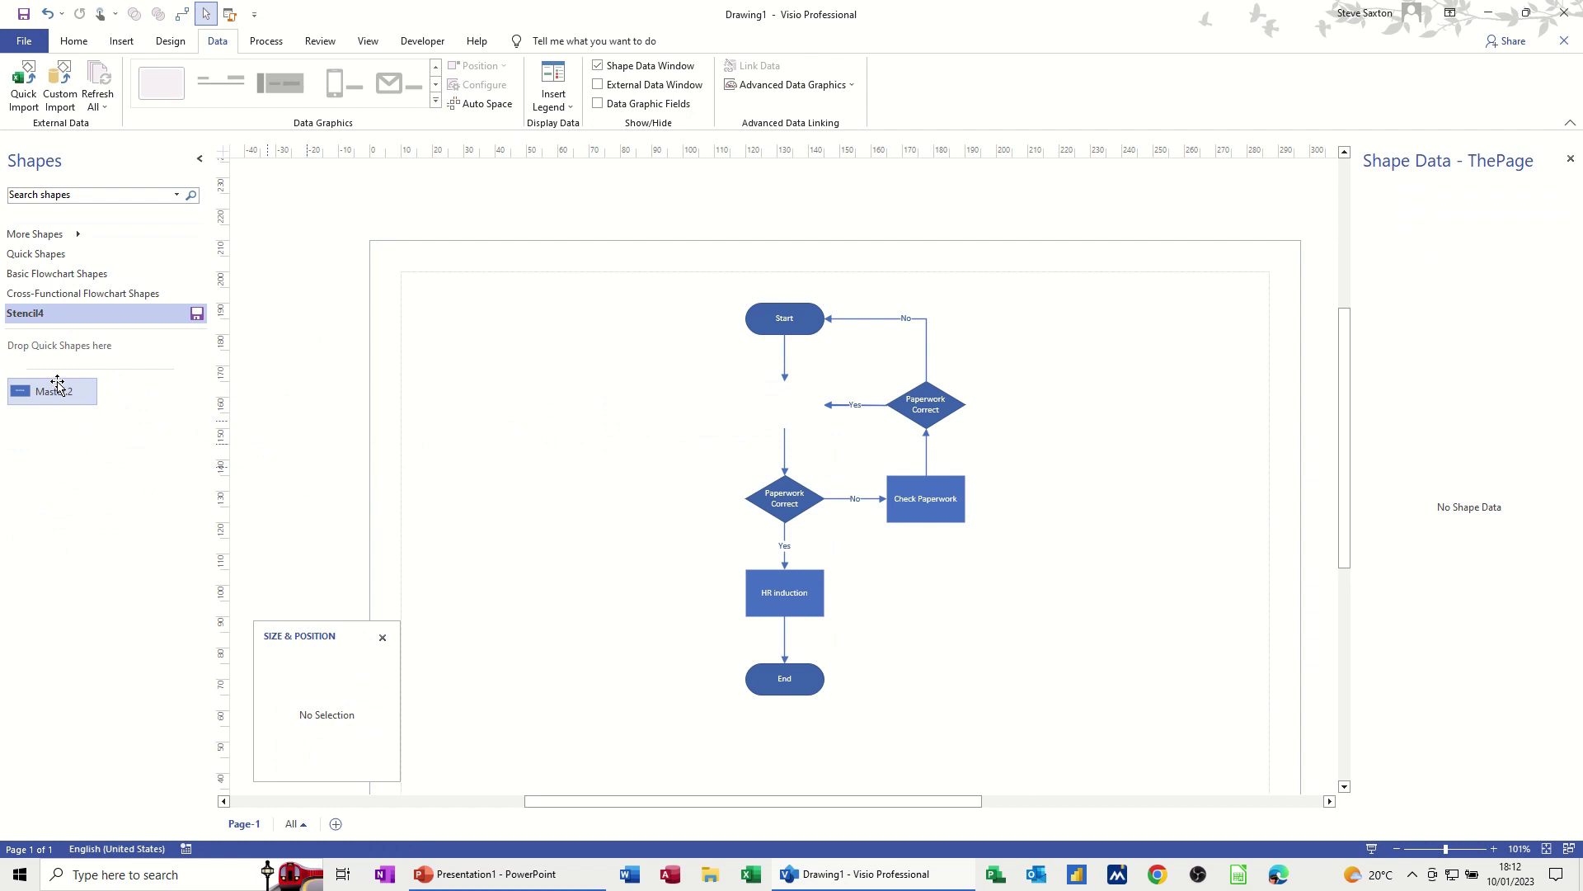
left_click(66, 386)
type("My Shape")
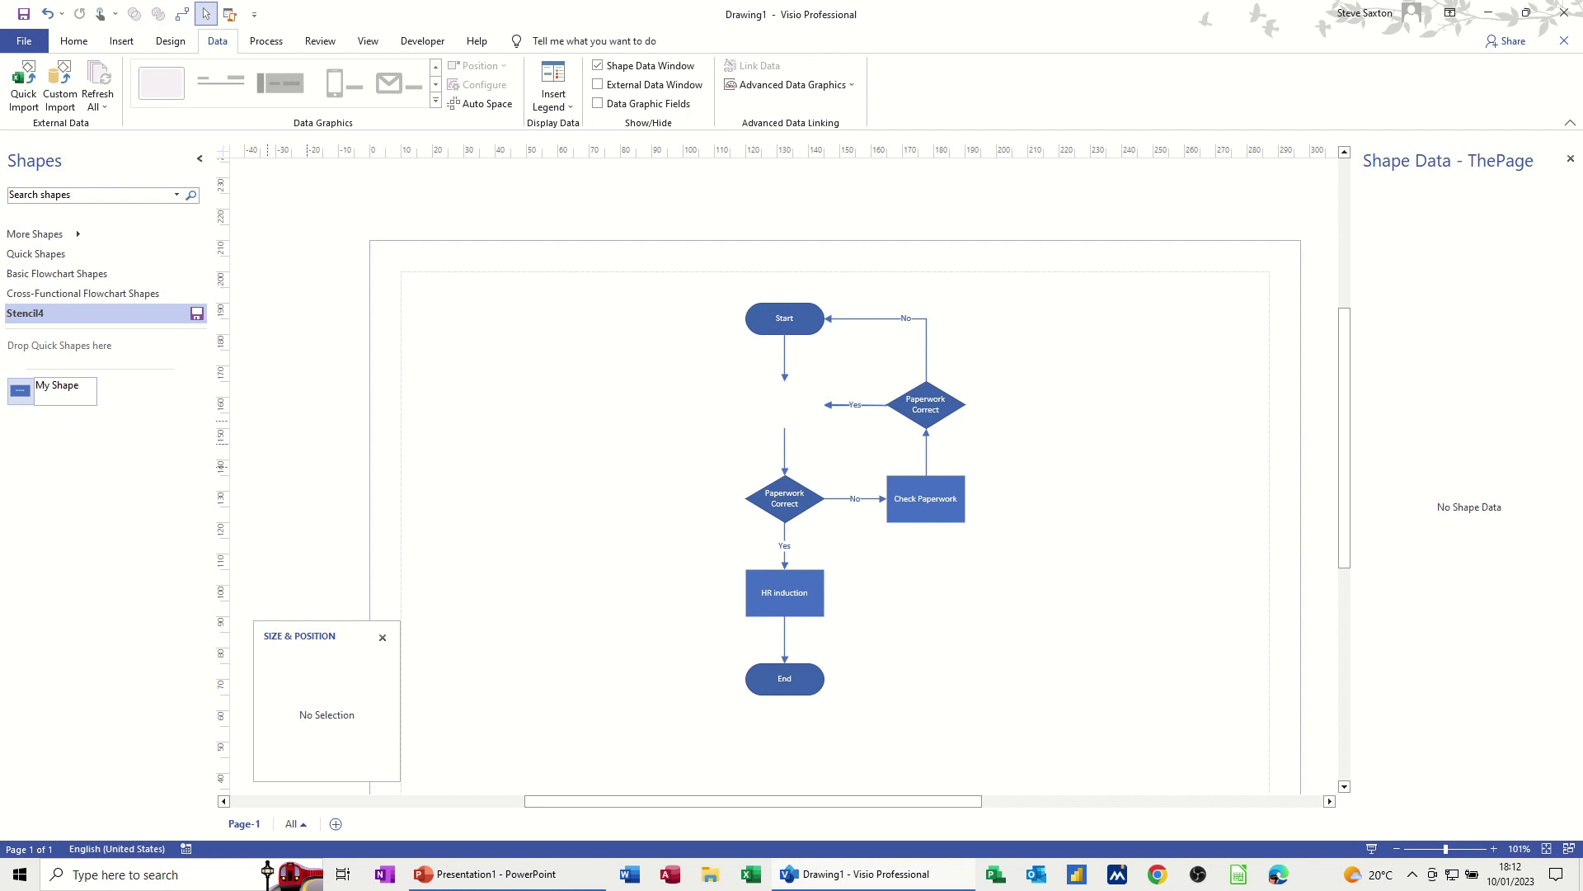
key("Return")
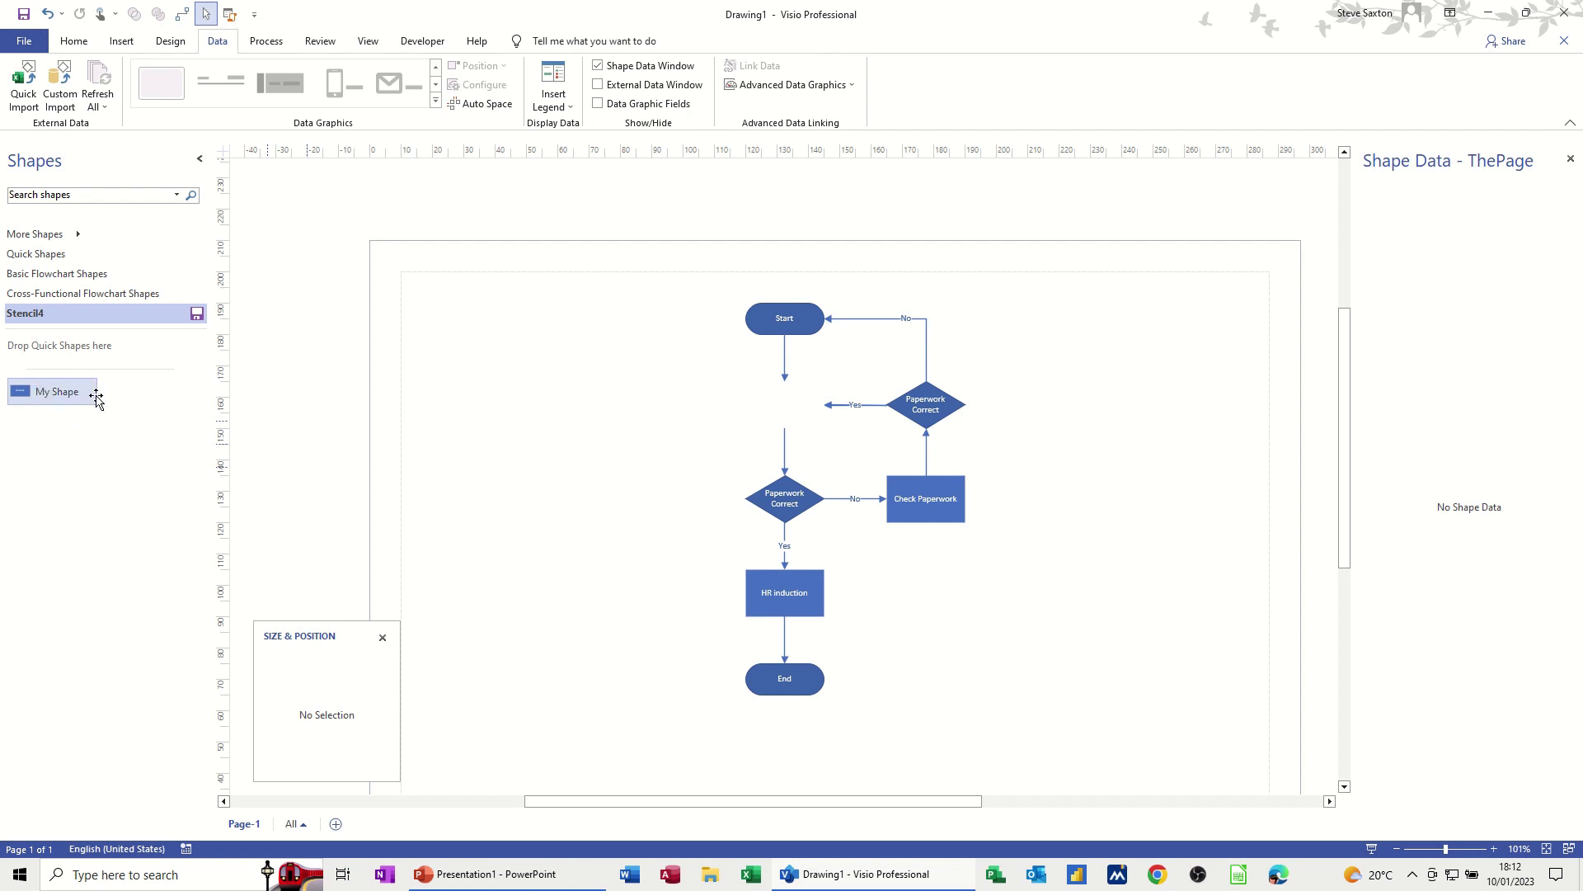
Place My Shape in the flowchart's Induction gap, and delete a second copy placed at about X 27.5 mm, Y 160 mm
left_click_drag(58, 394, 791, 404)
left_click(551, 360)
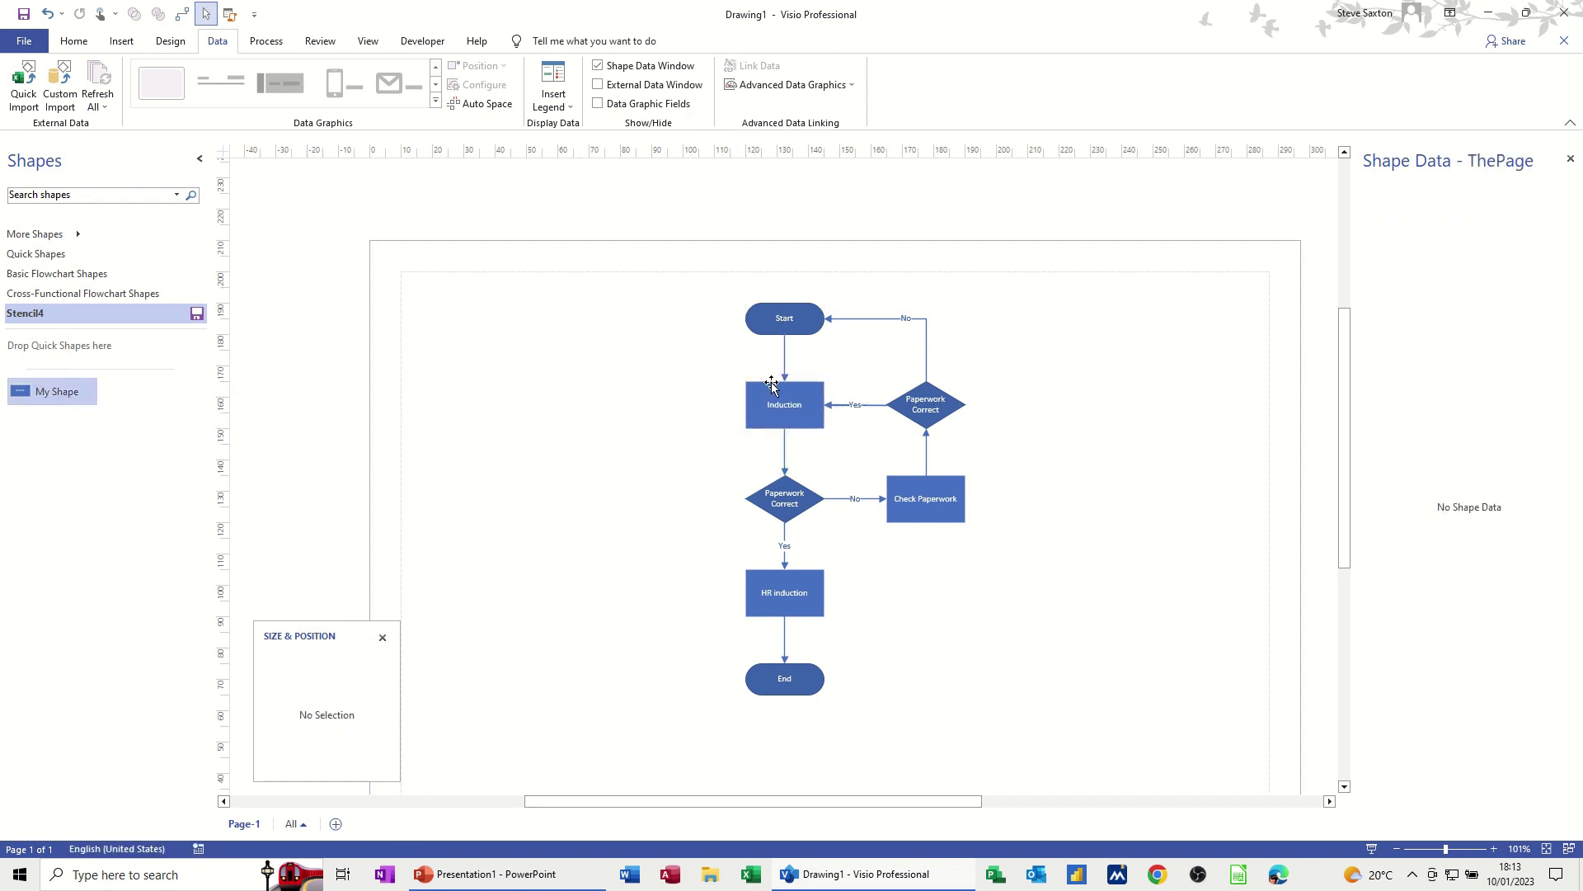
left_click_drag(53, 394, 458, 398)
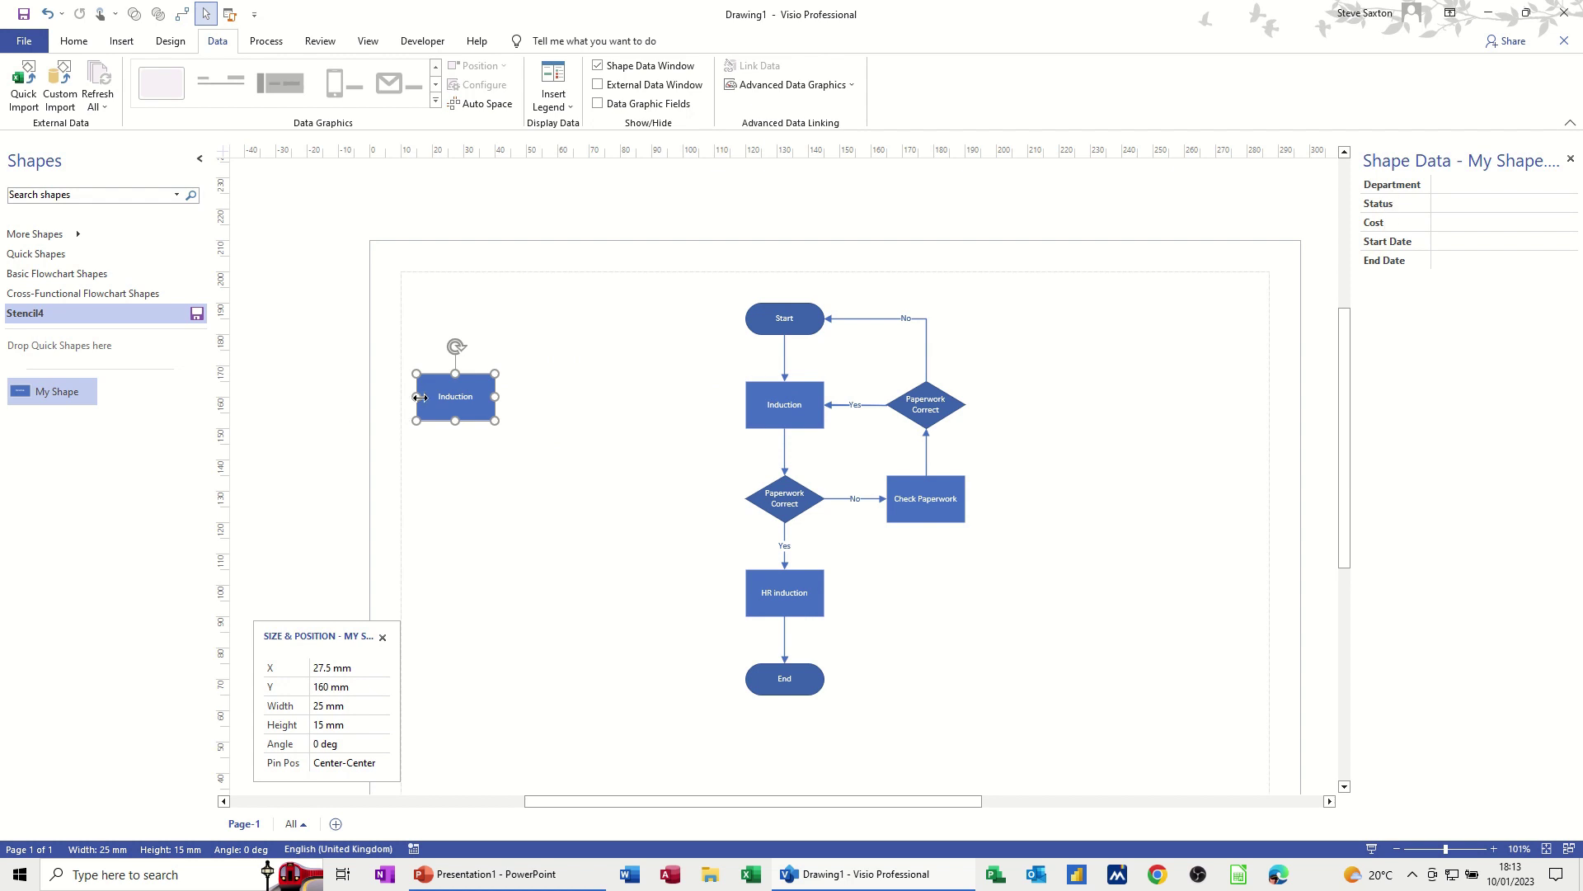
key("Delete")
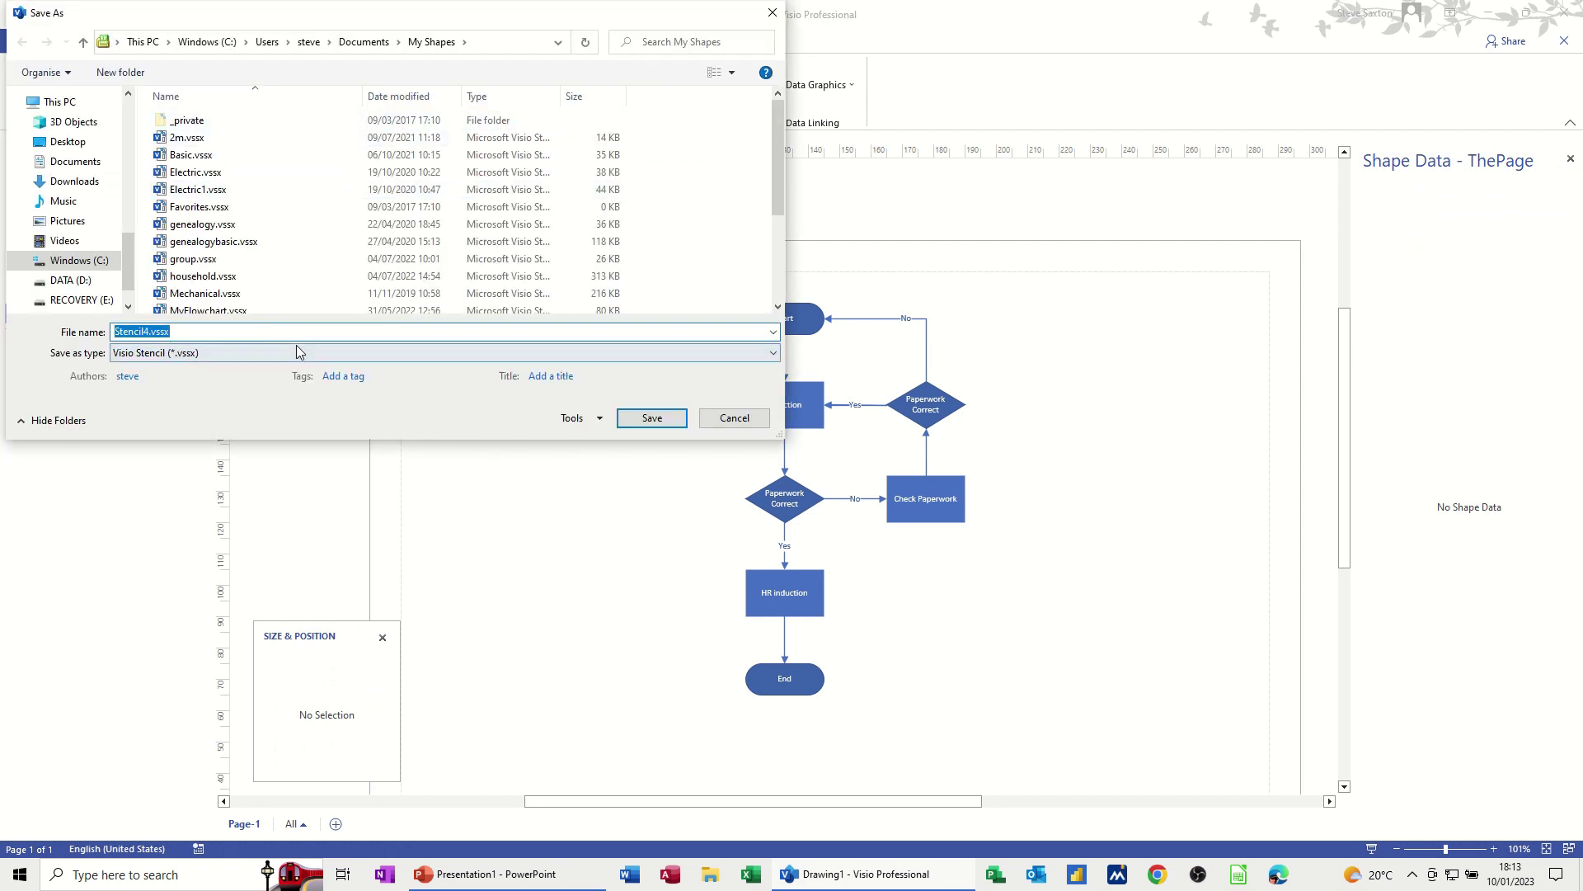
Save the custom stencil as "flowchart shapes" in the My Shapes folder and close it
type("flowchart shapes")
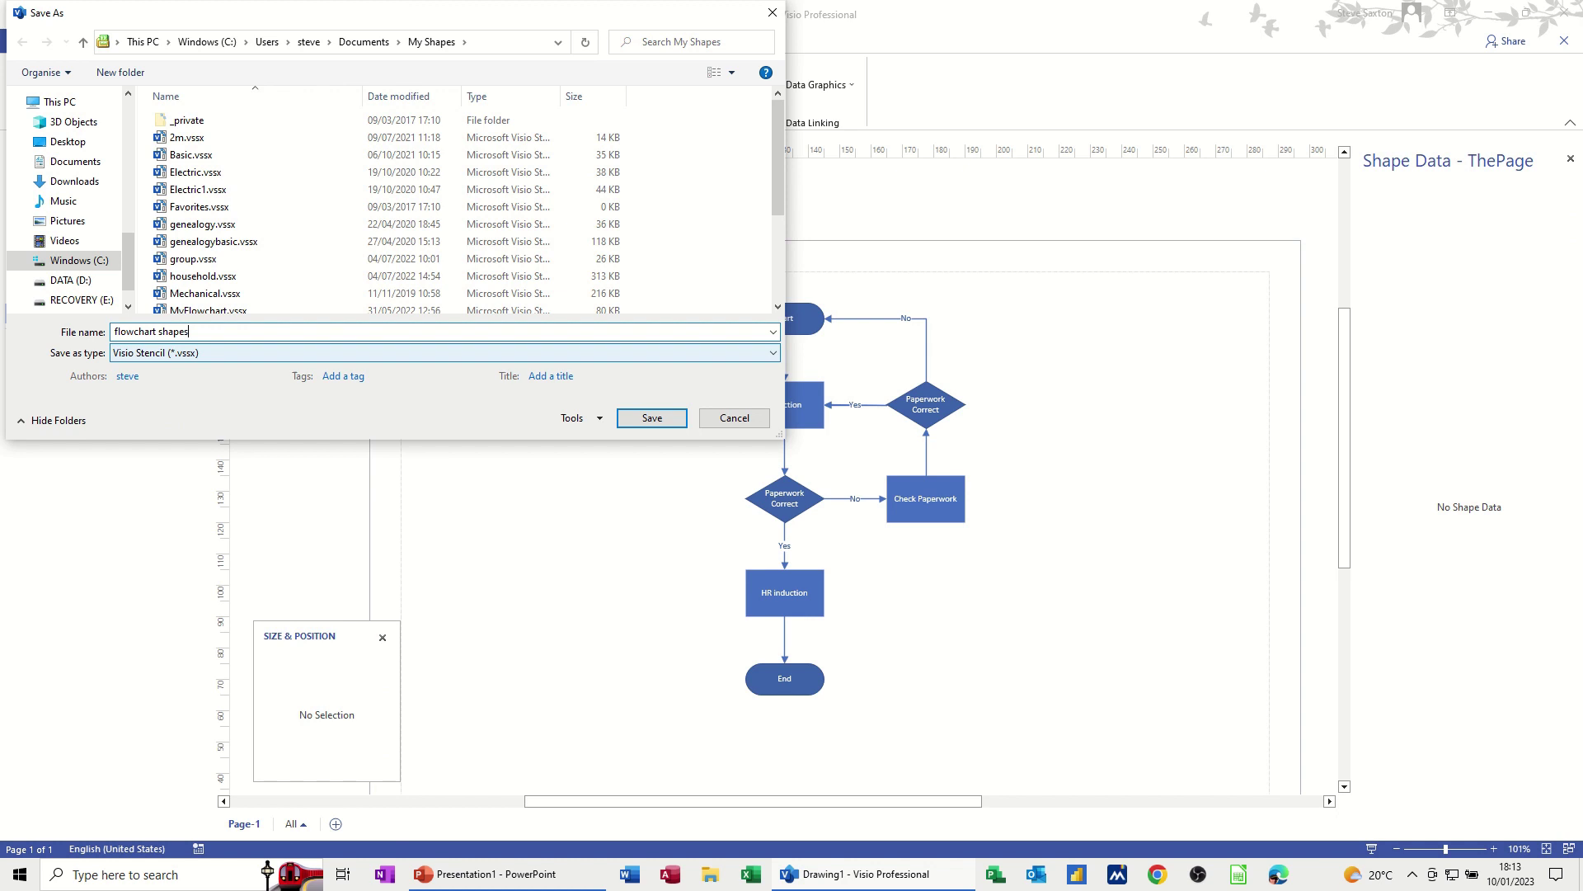
left_click(631, 419)
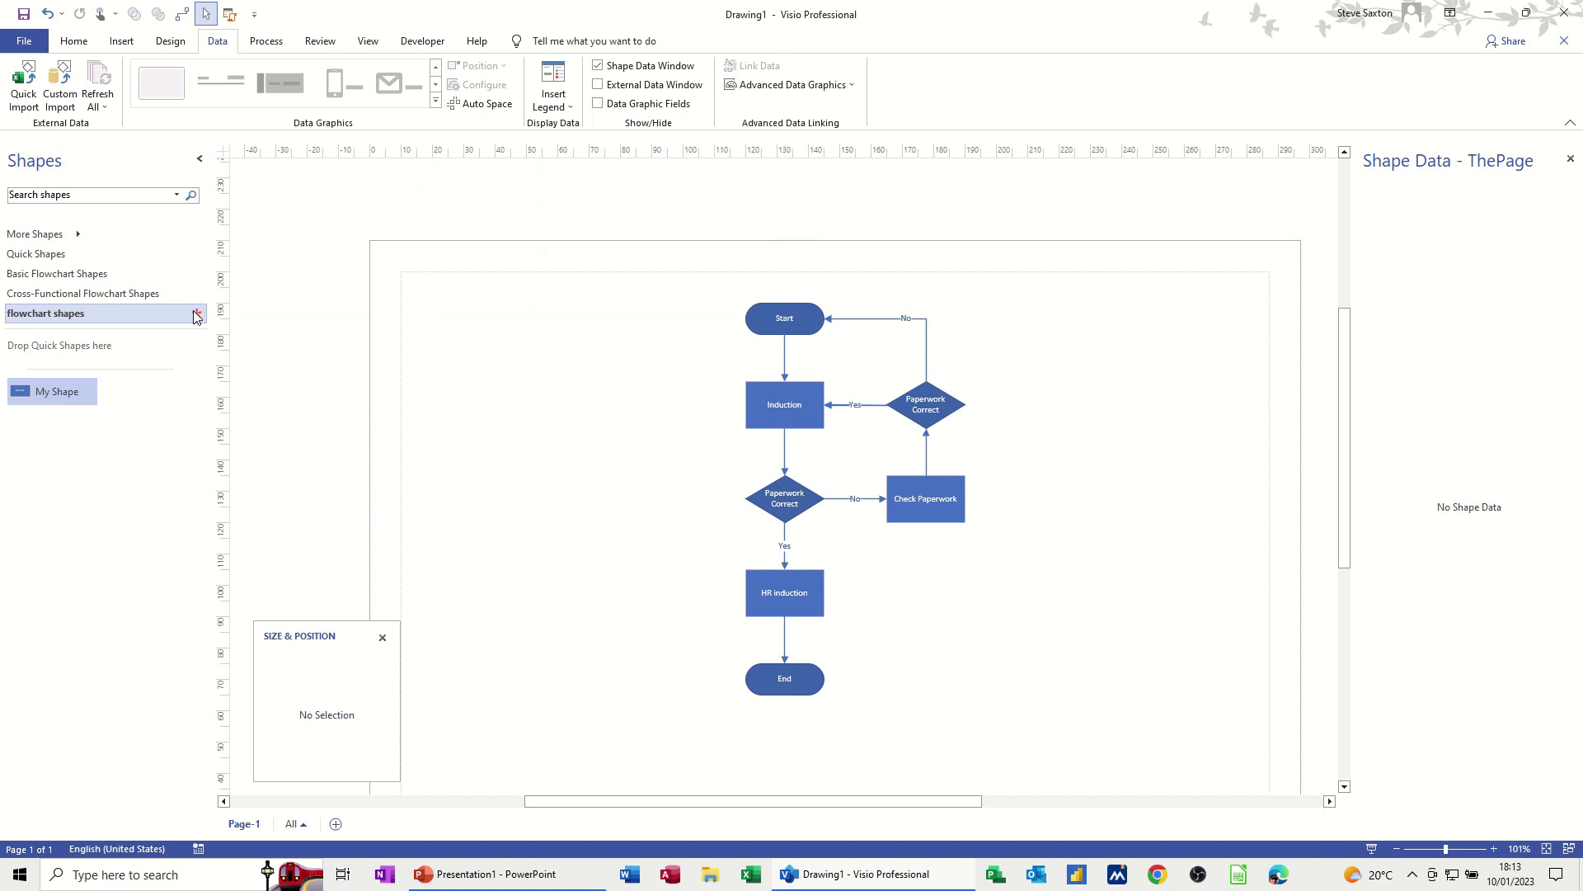
left_click(197, 316)
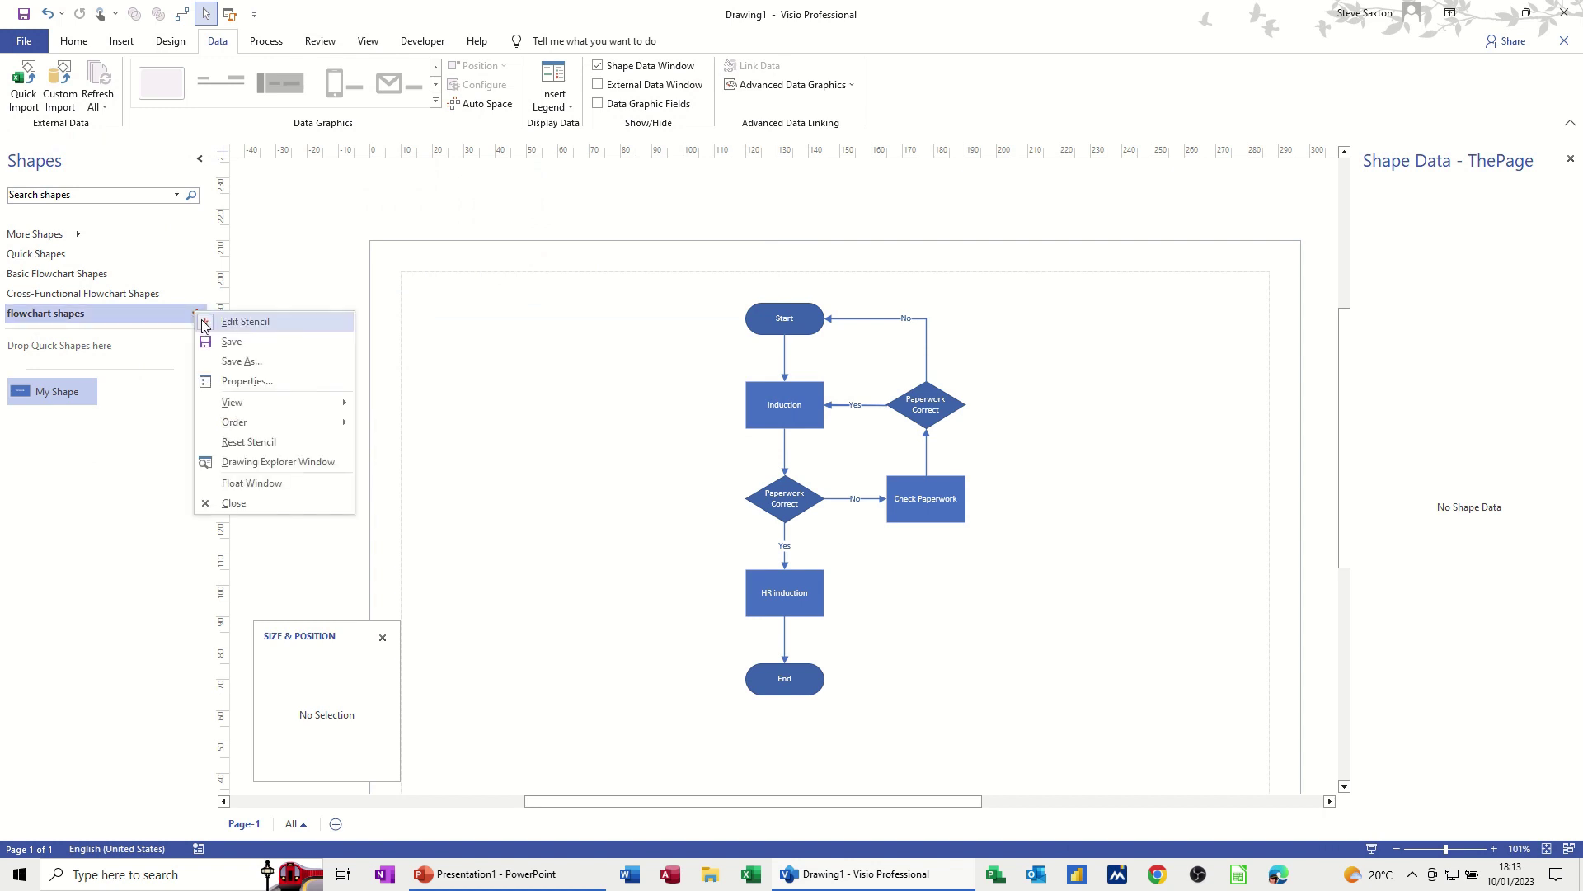
left_click(233, 503)
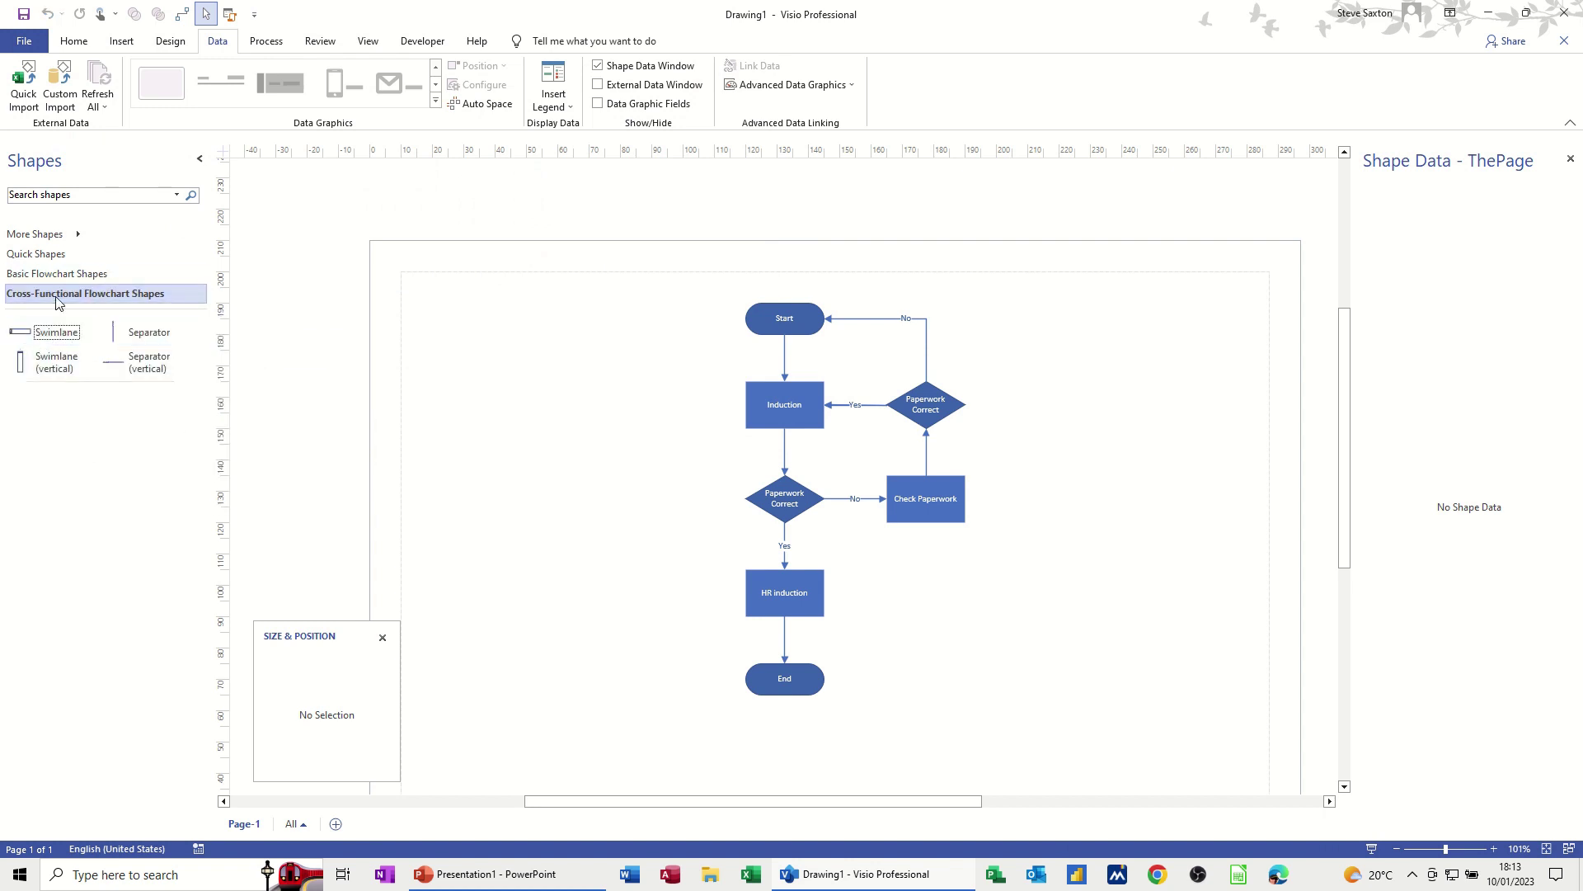
Place an Off-page reference from Basic Flowchart Shapes at about X 39 mm, Y 55 mm, connected to a new page named Page-2
left_click(140, 272)
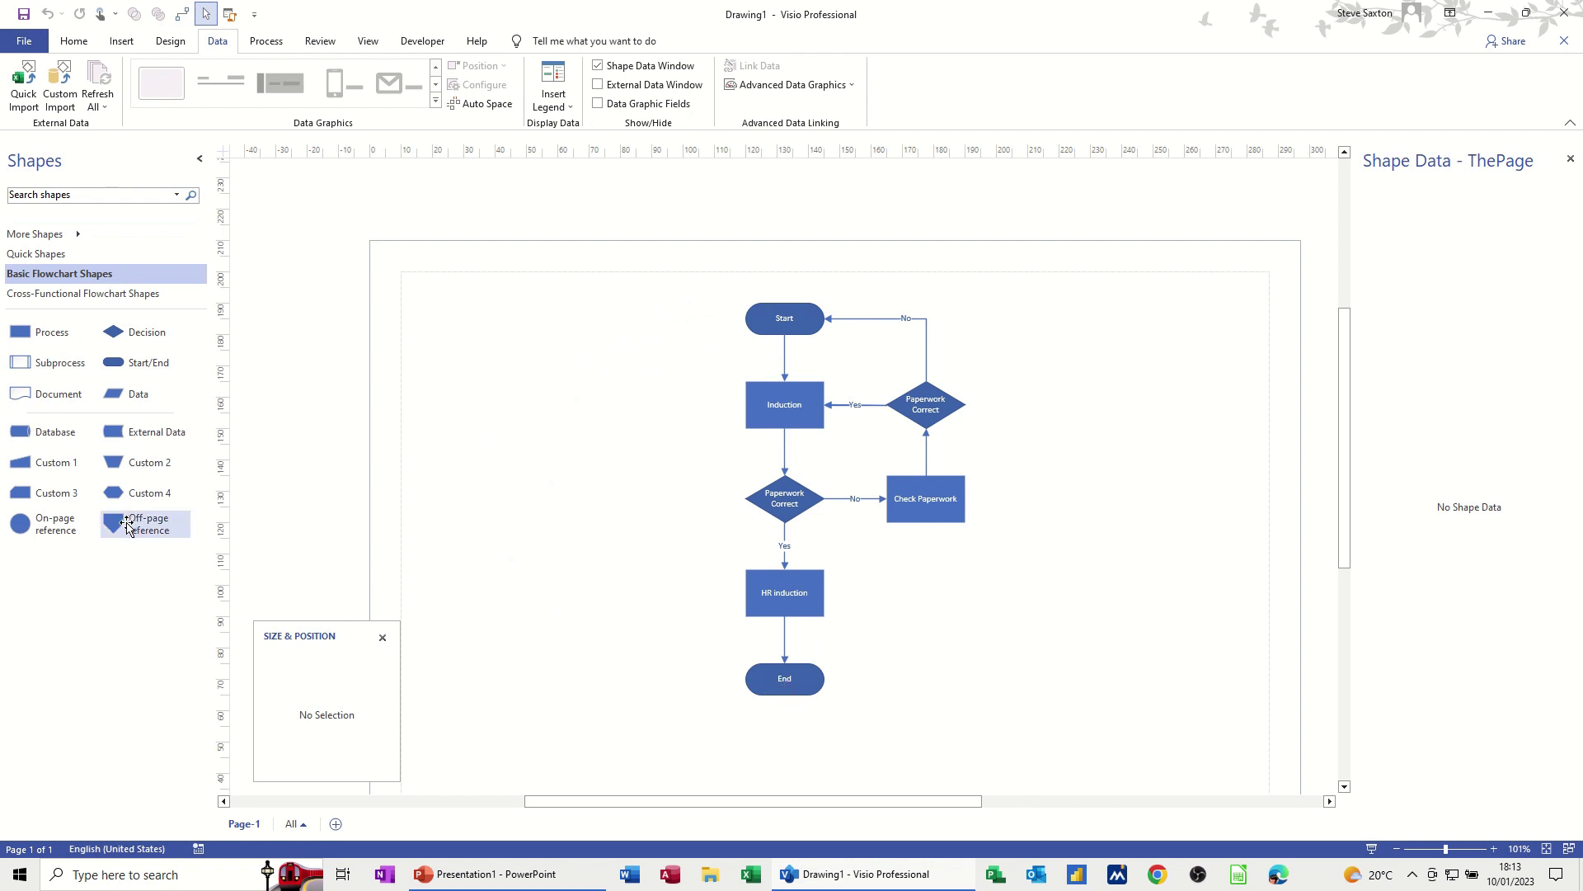
left_click_drag(132, 529, 494, 732)
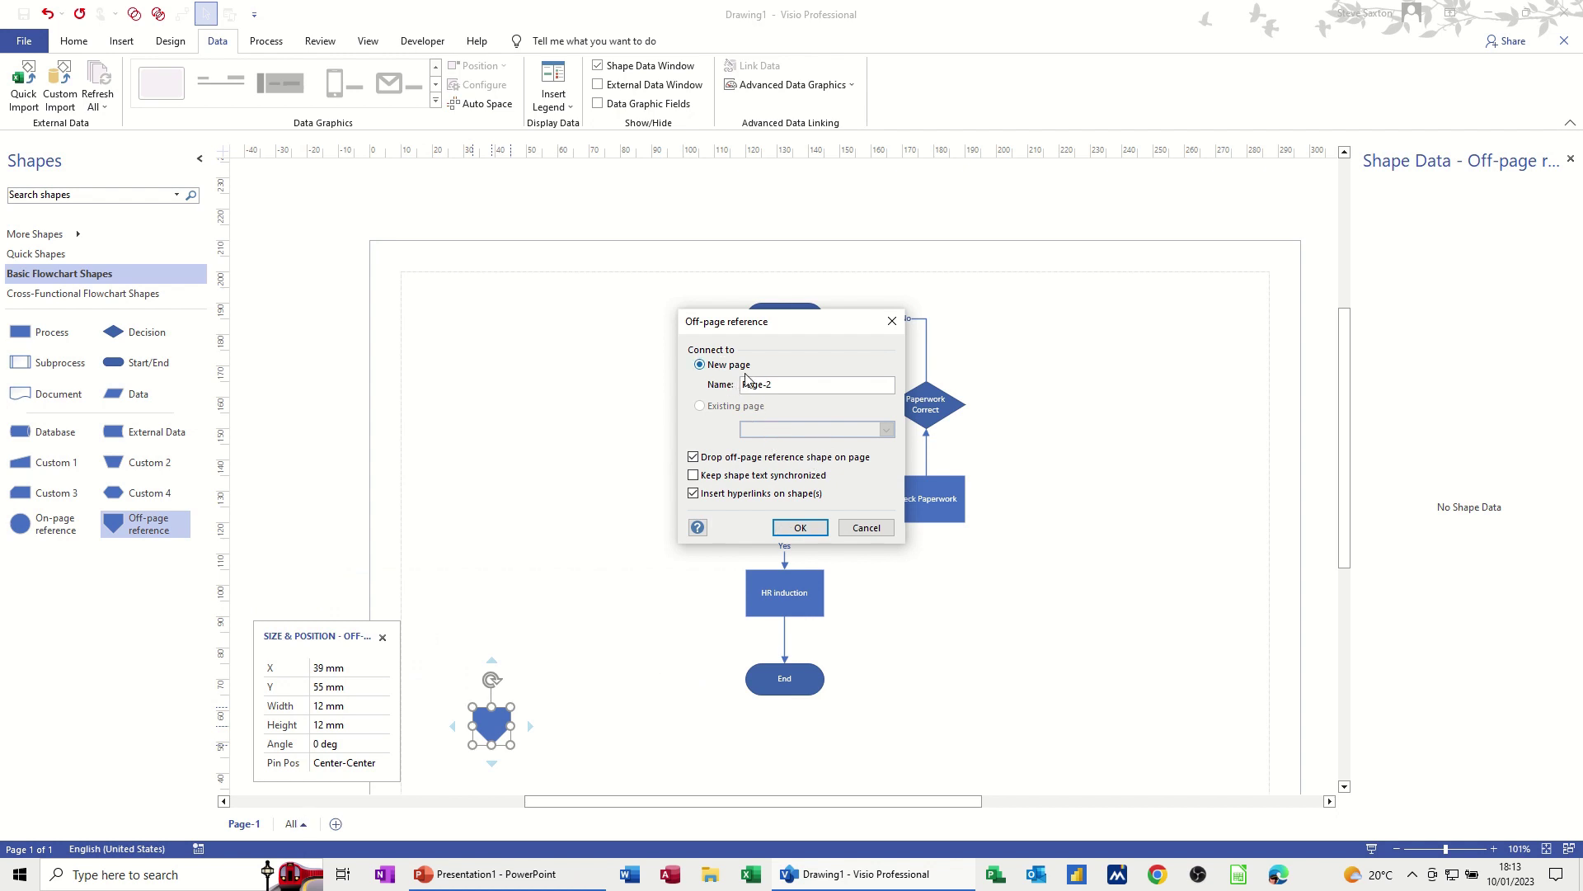
left_click(798, 528)
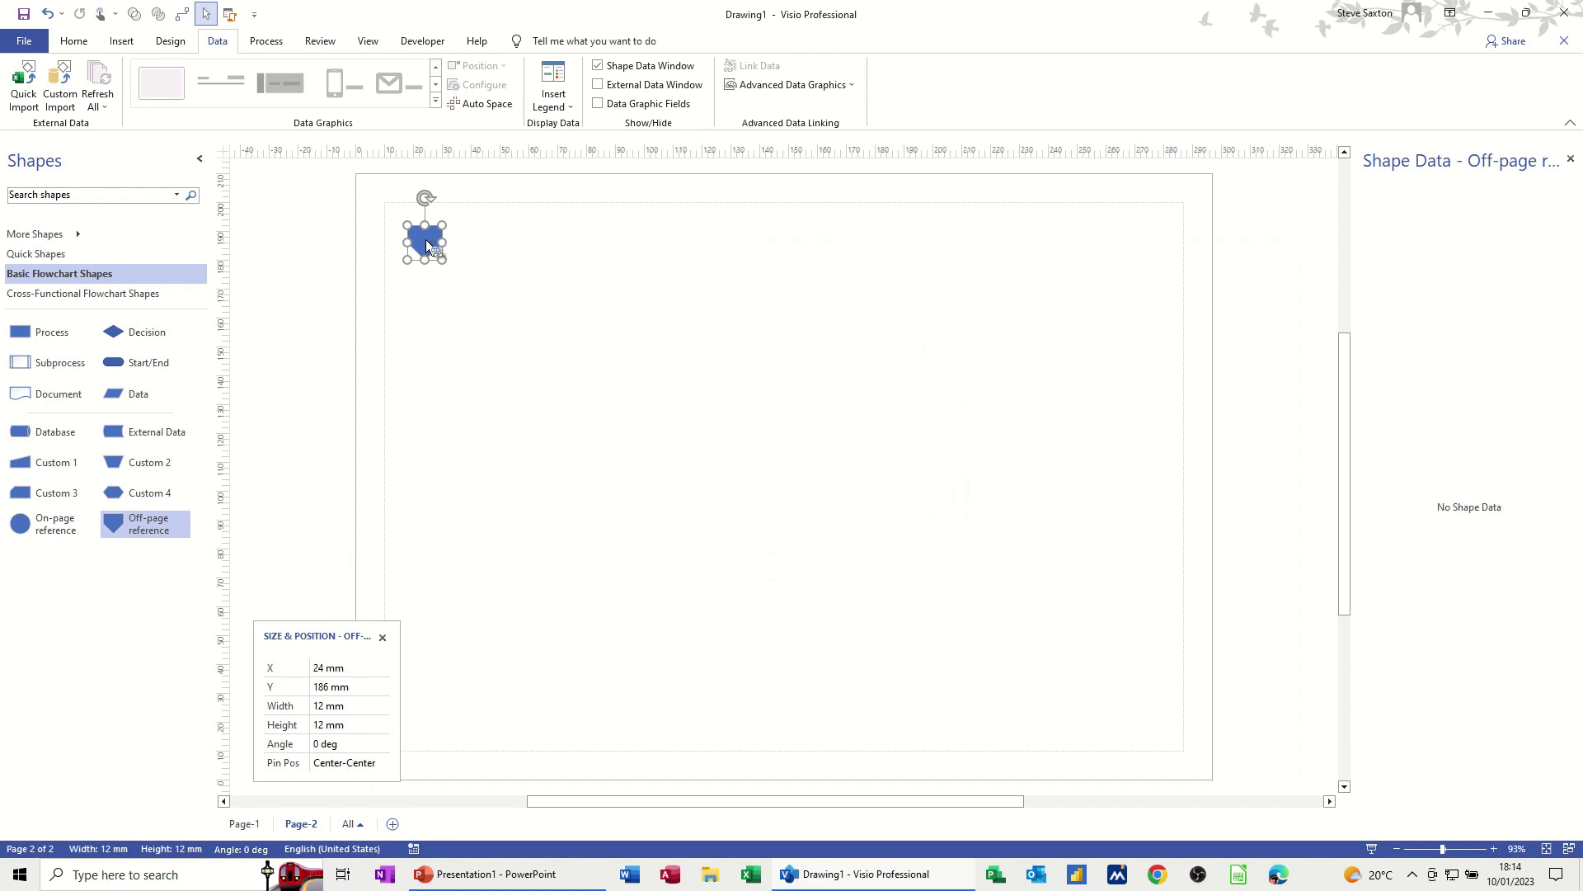
Follow the off-page references back and forth to test the link between Page-1 and Page-2
double_click(427, 244)
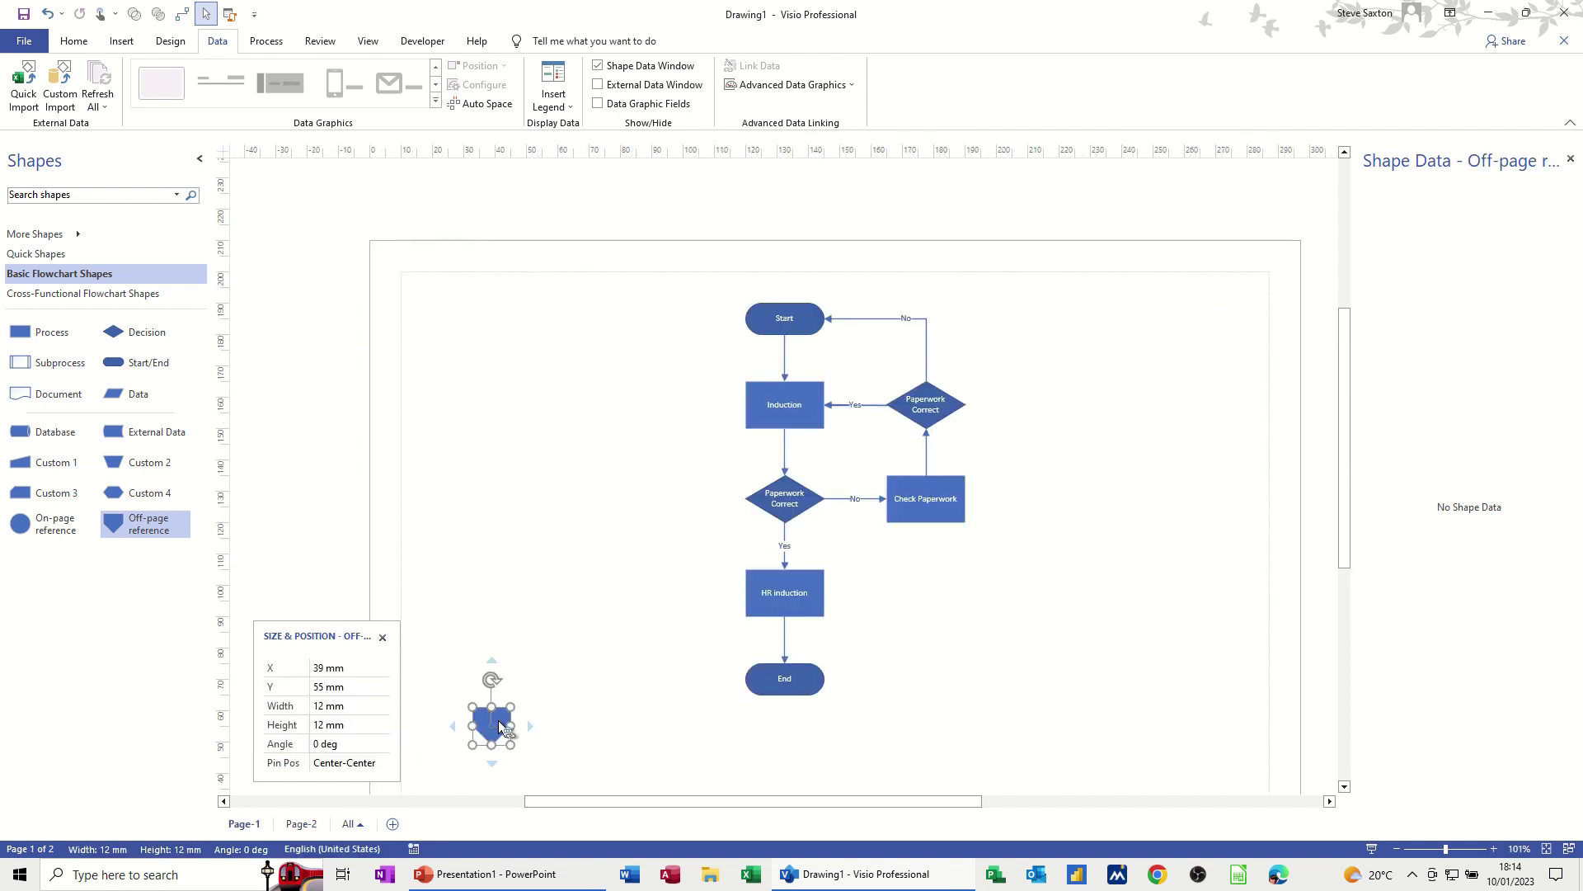
double_click(501, 726)
double_click(425, 239)
left_click(658, 356)
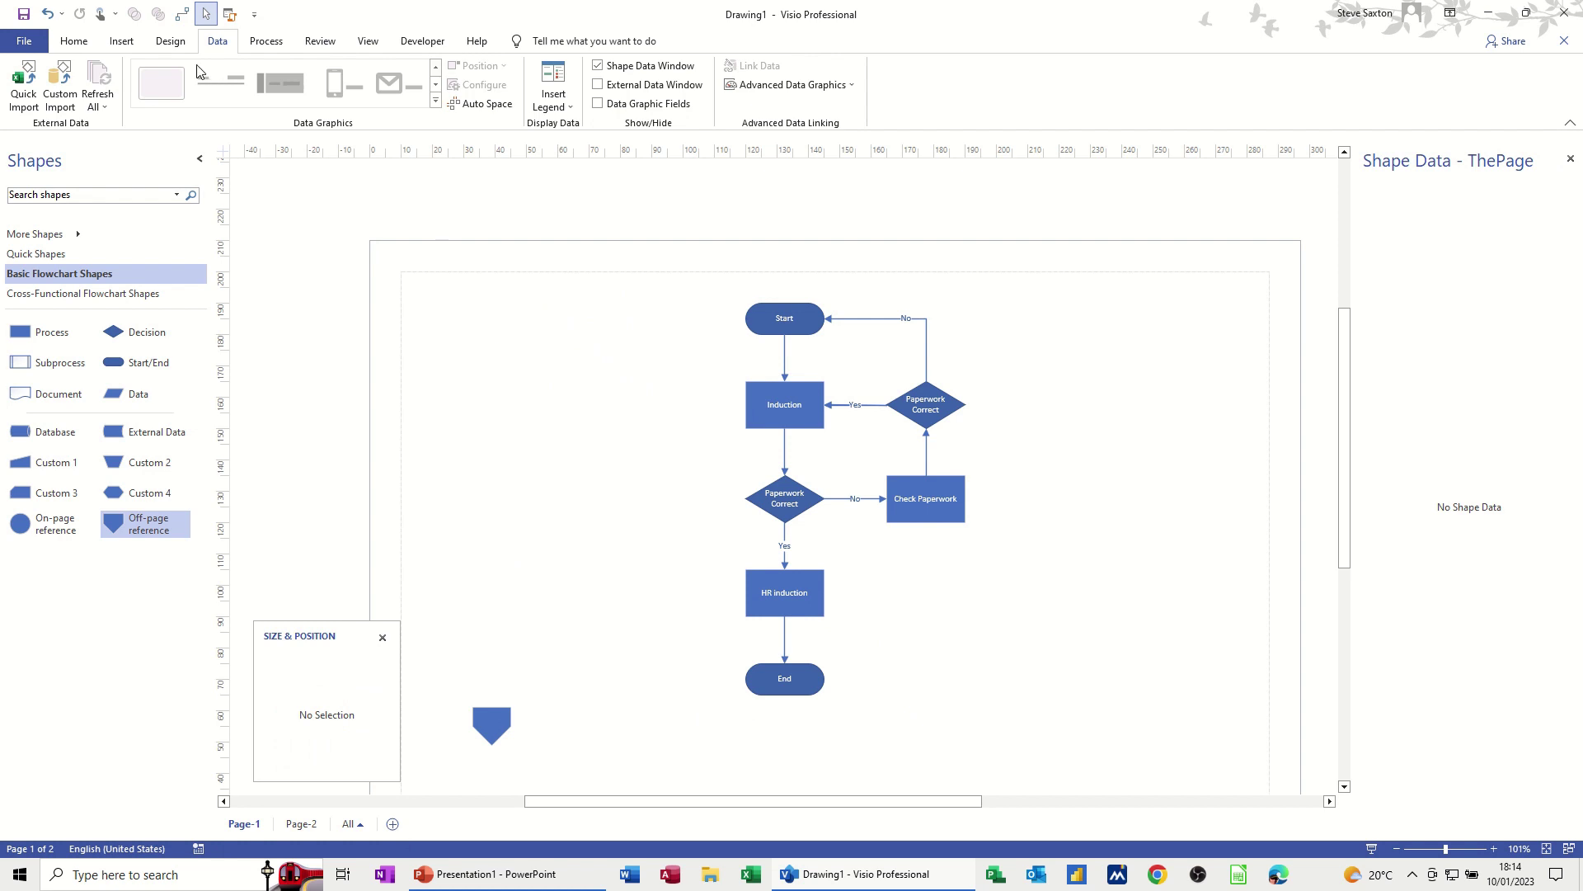
Apply the theme with dark teal process shapes and dark red decision shapes to the flowchart on Page-1
left_click(170, 41)
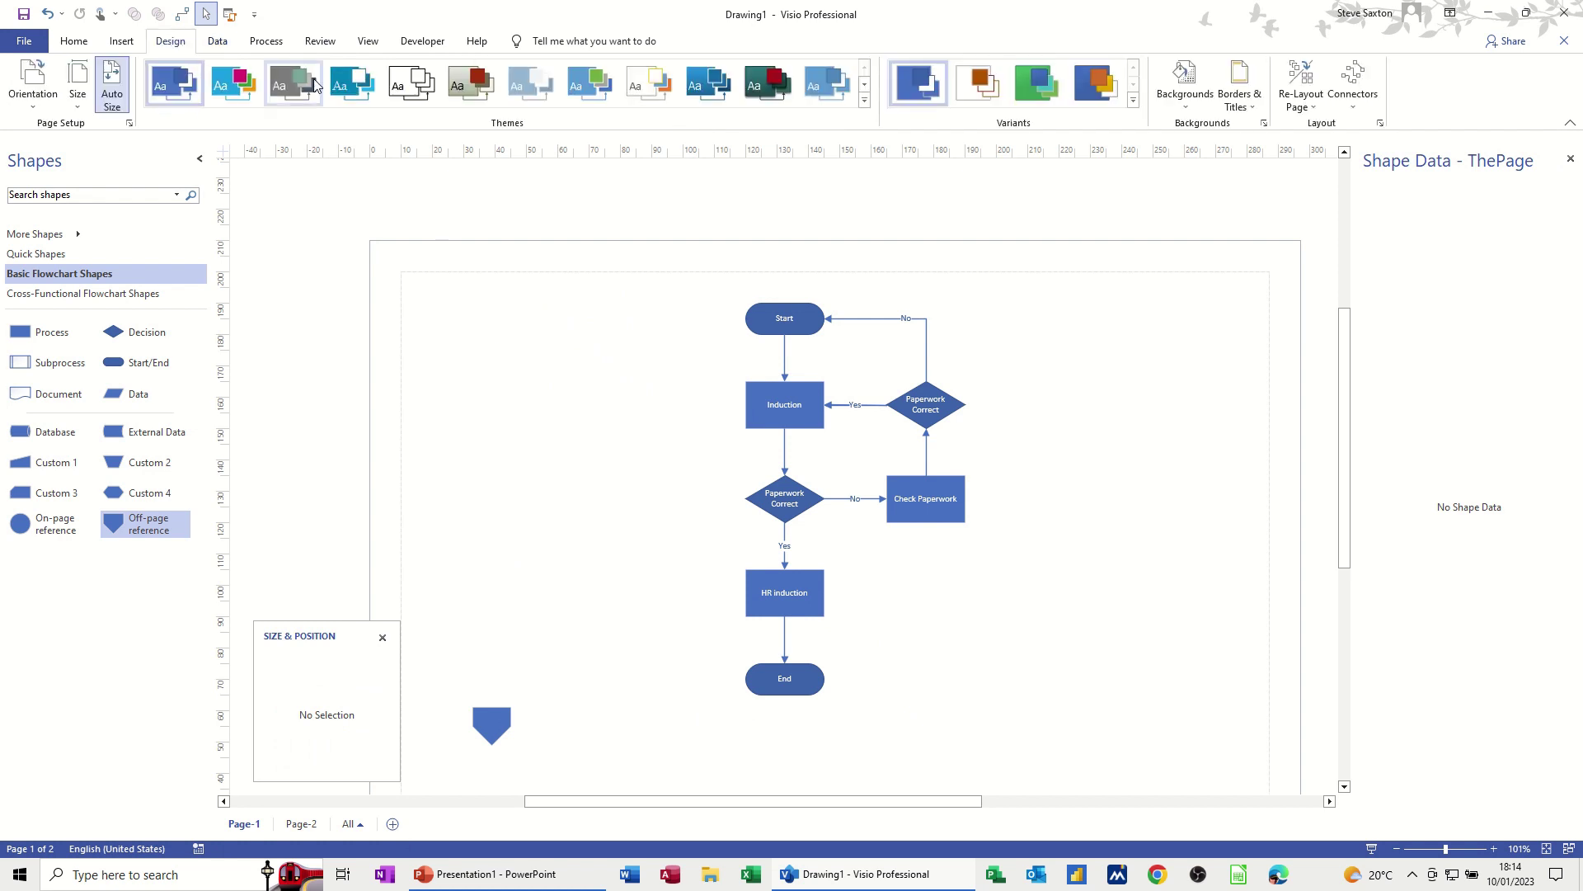
left_click(470, 87)
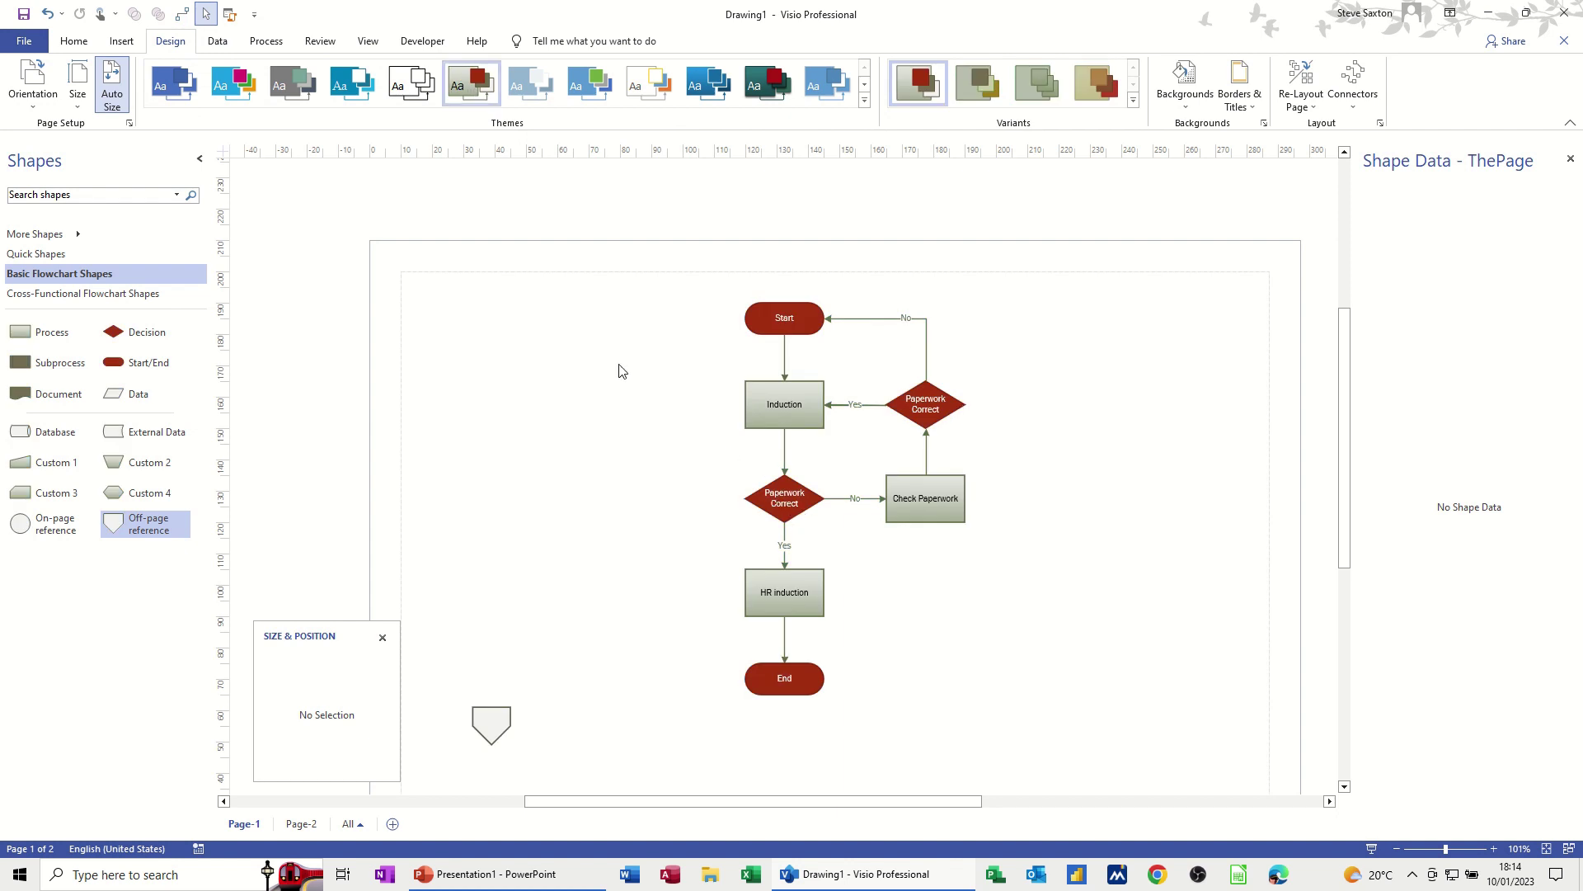
left_click(766, 82)
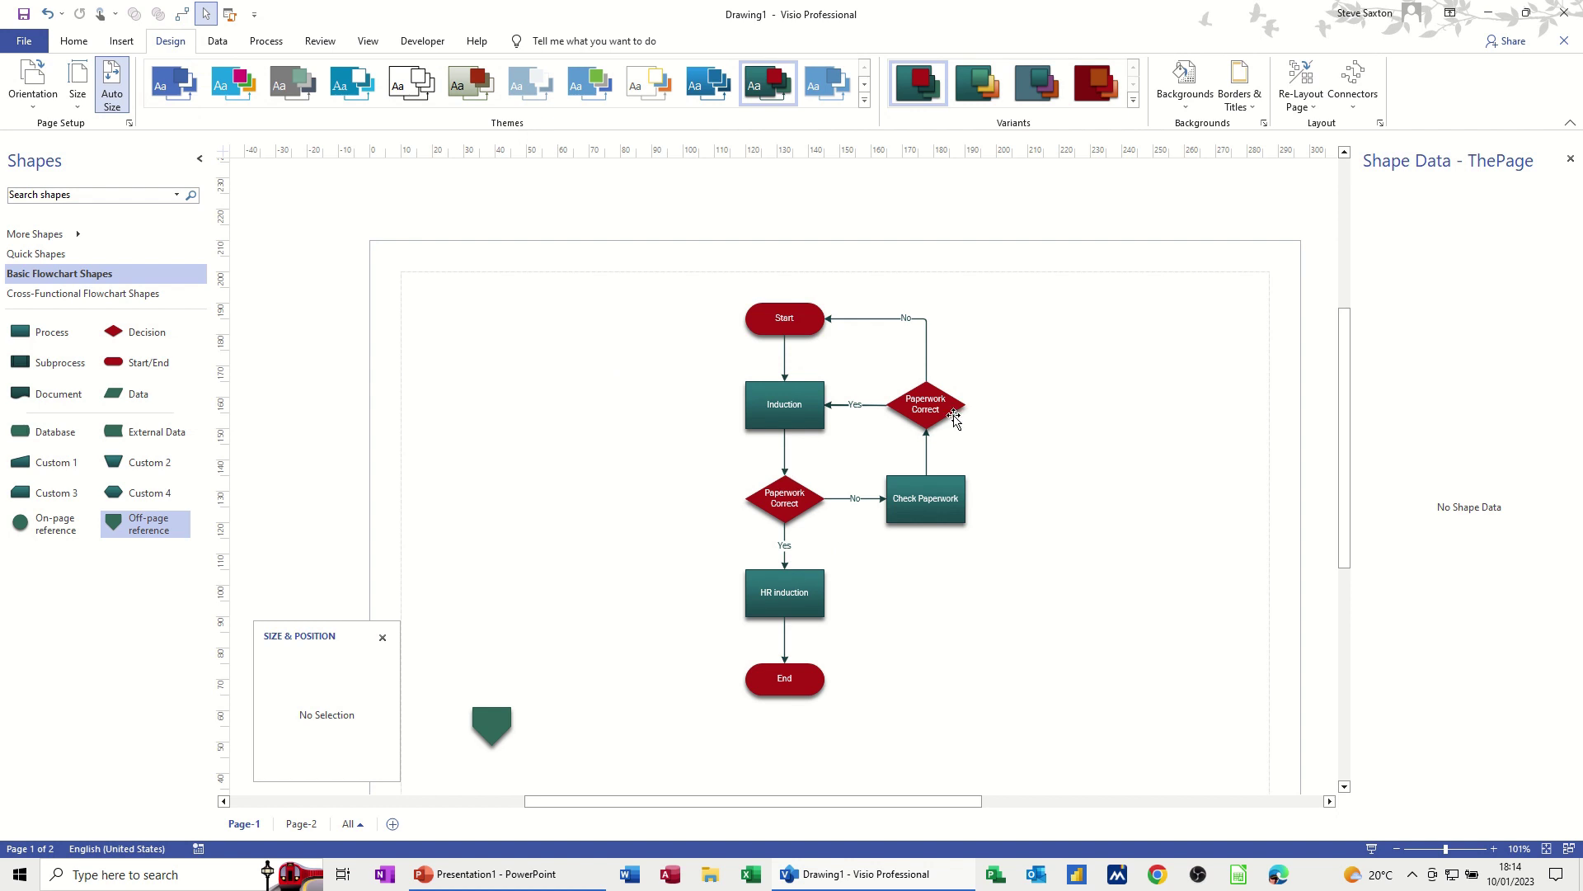
Add the World background to Page-1, and view Page-2 and the new background page
left_click(1192, 109)
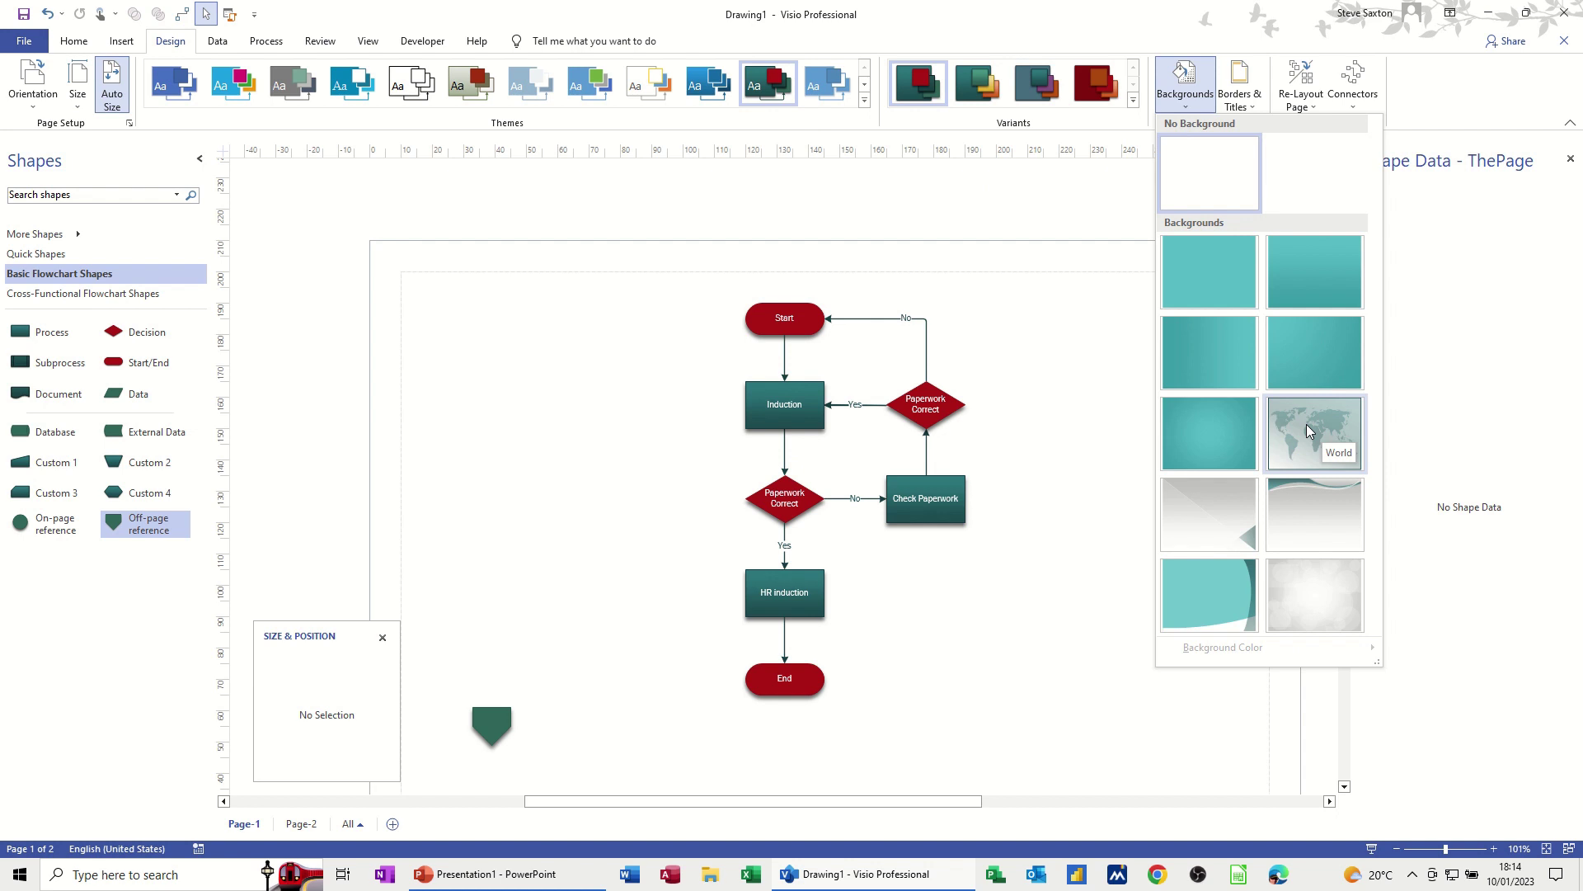
left_click(1306, 423)
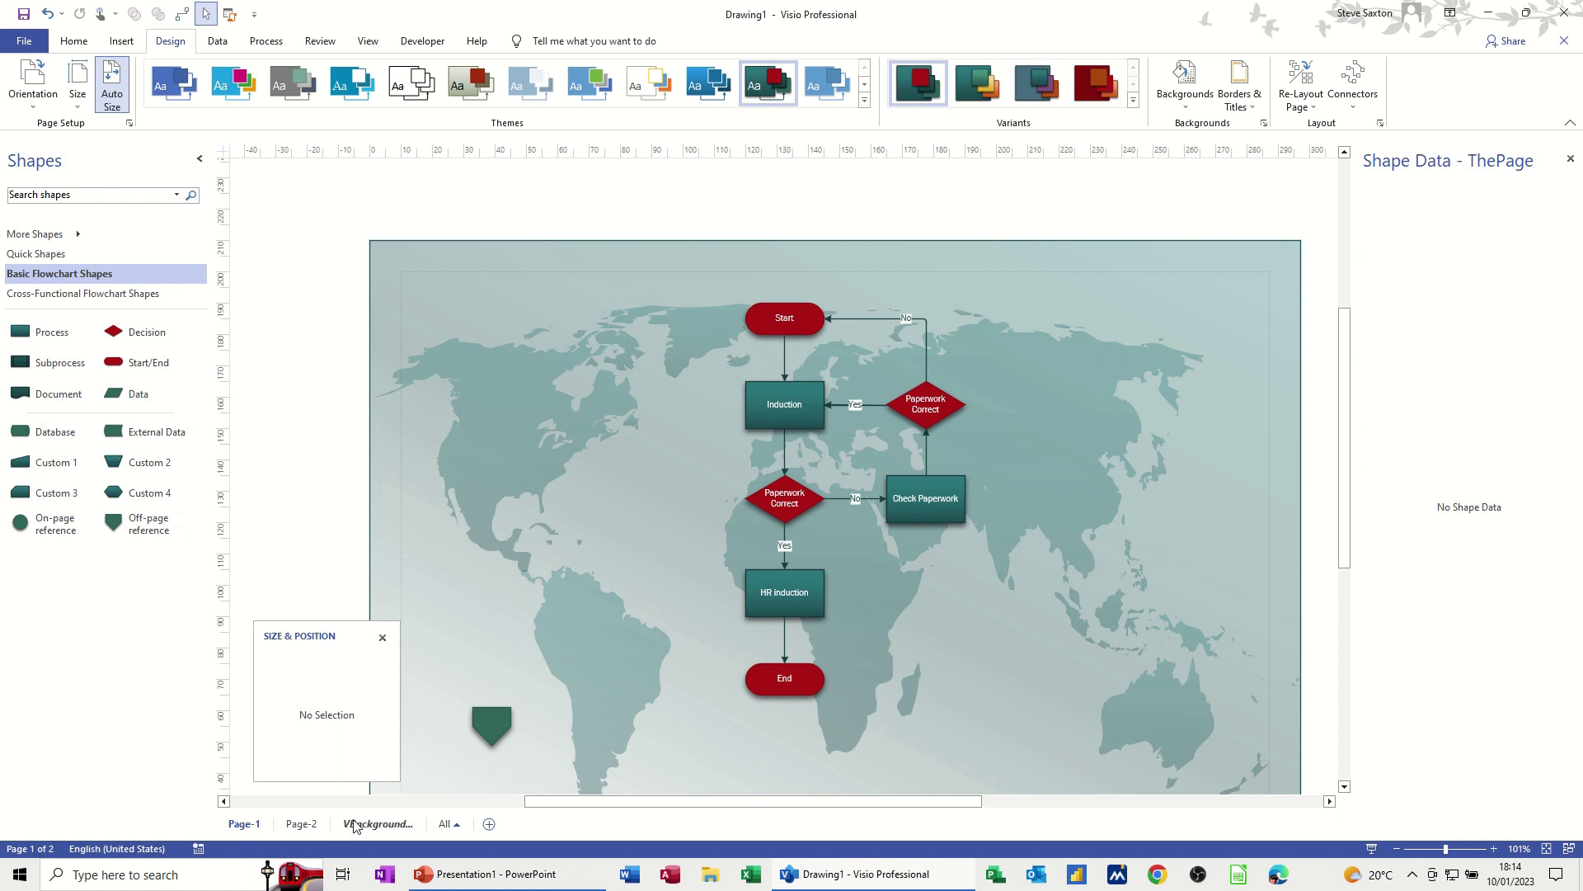
left_click(305, 824)
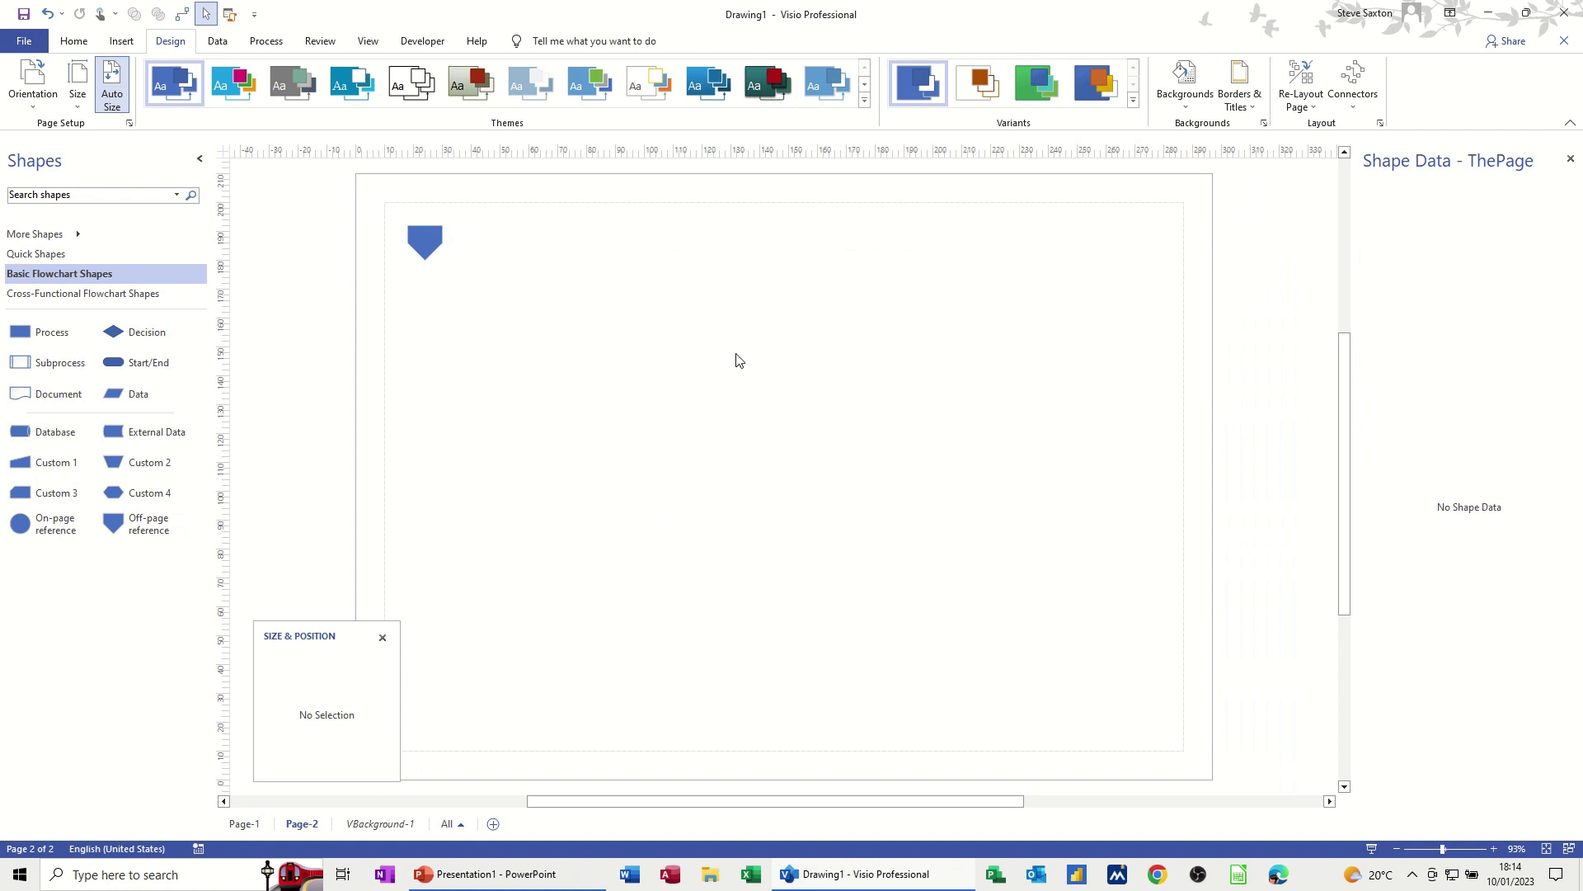
left_click(376, 828)
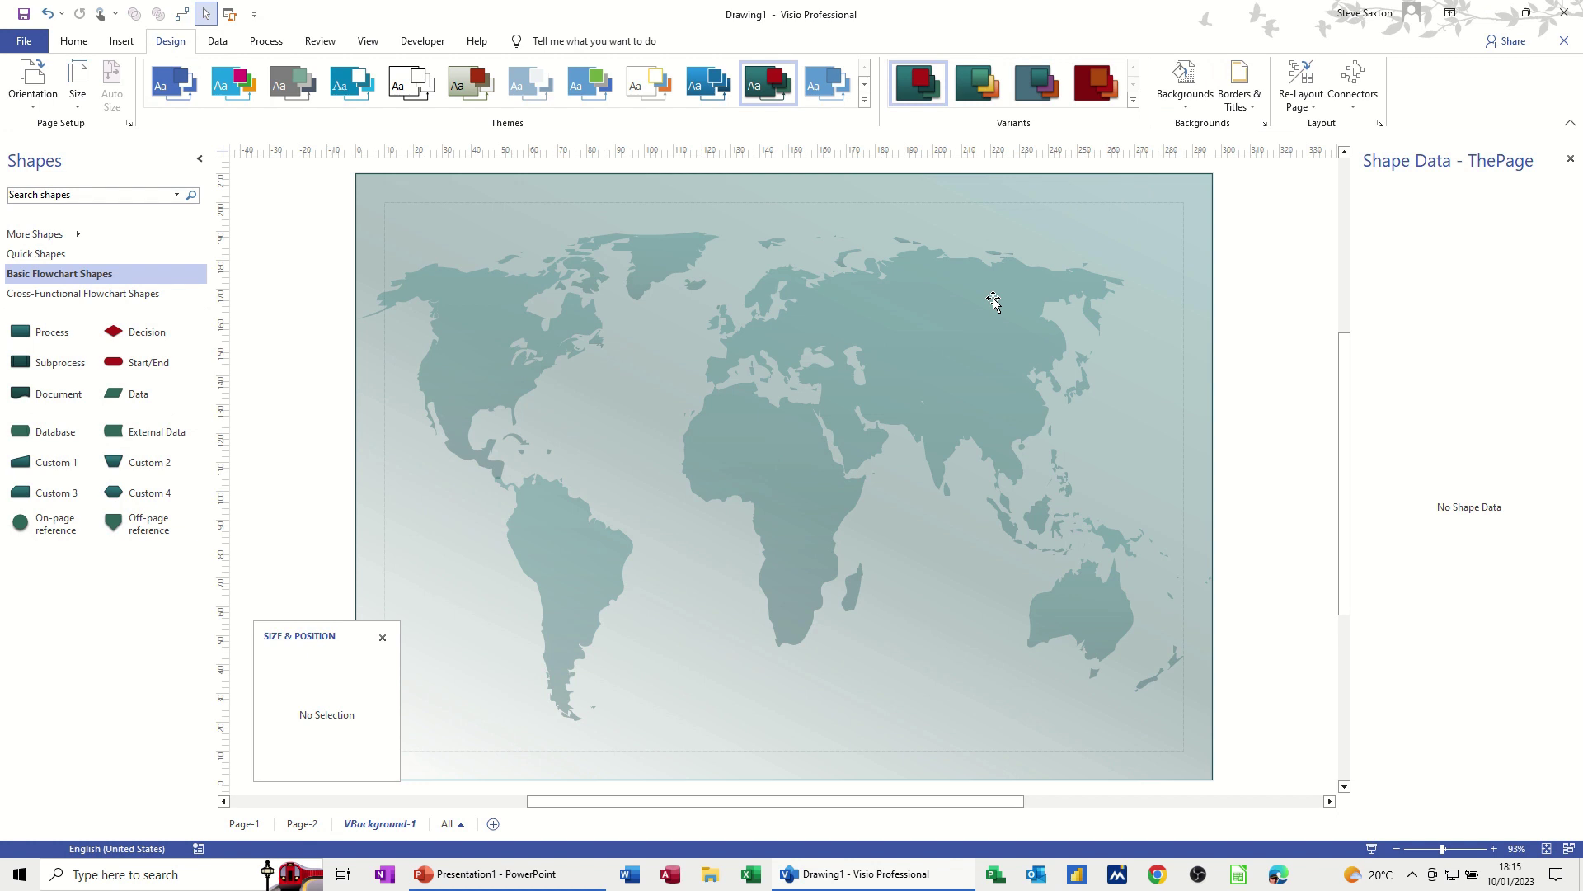
Assign VBackground-1 as the background of Page-2 in its page properties
left_click(308, 826)
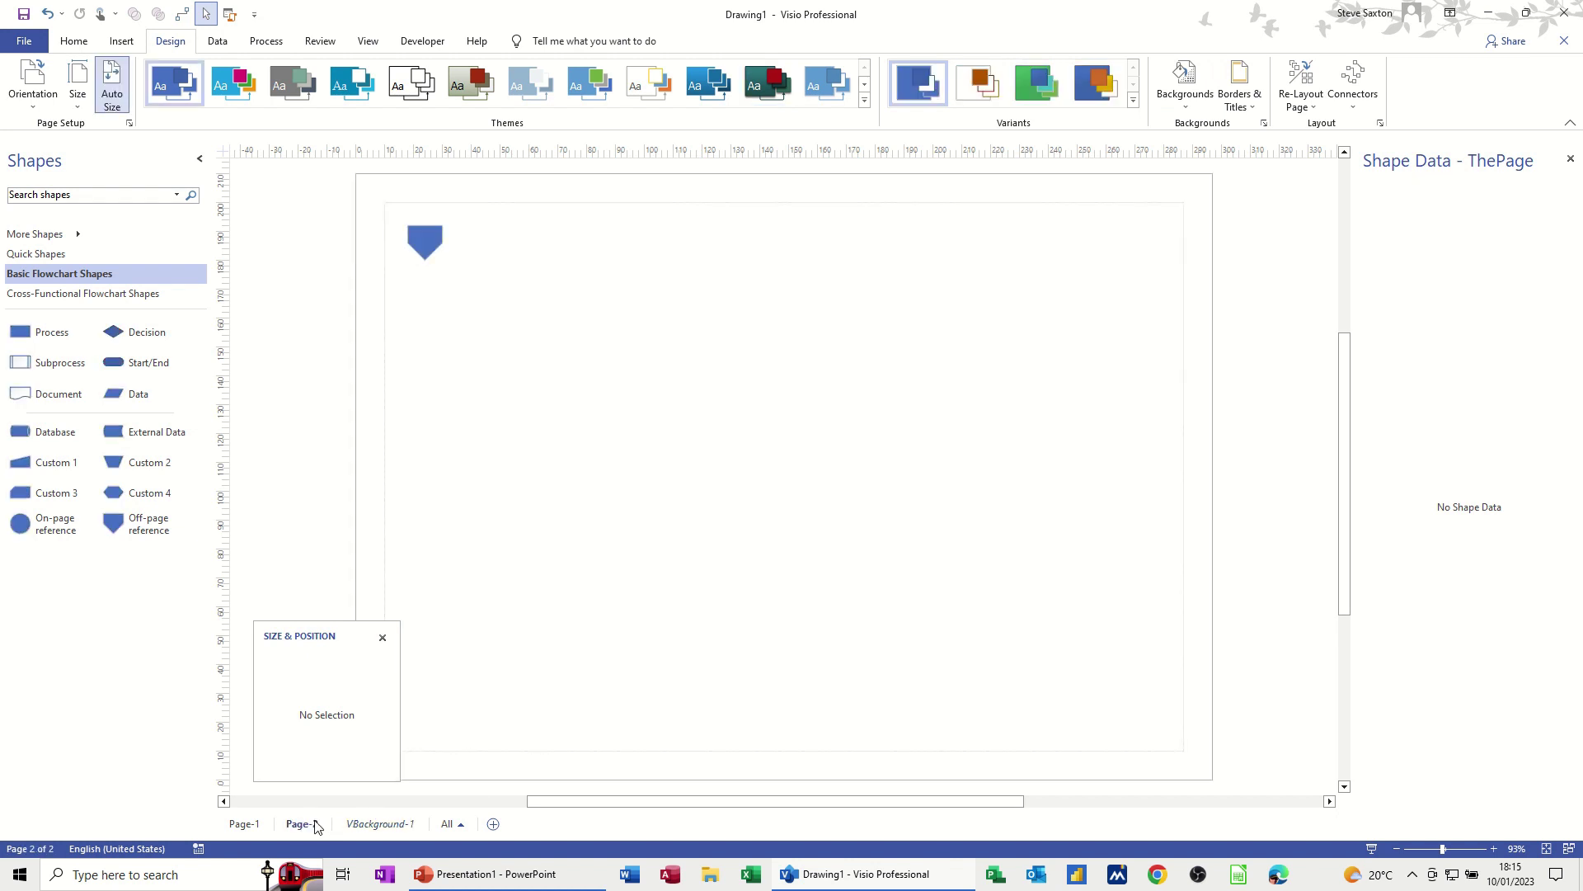
right_click(302, 827)
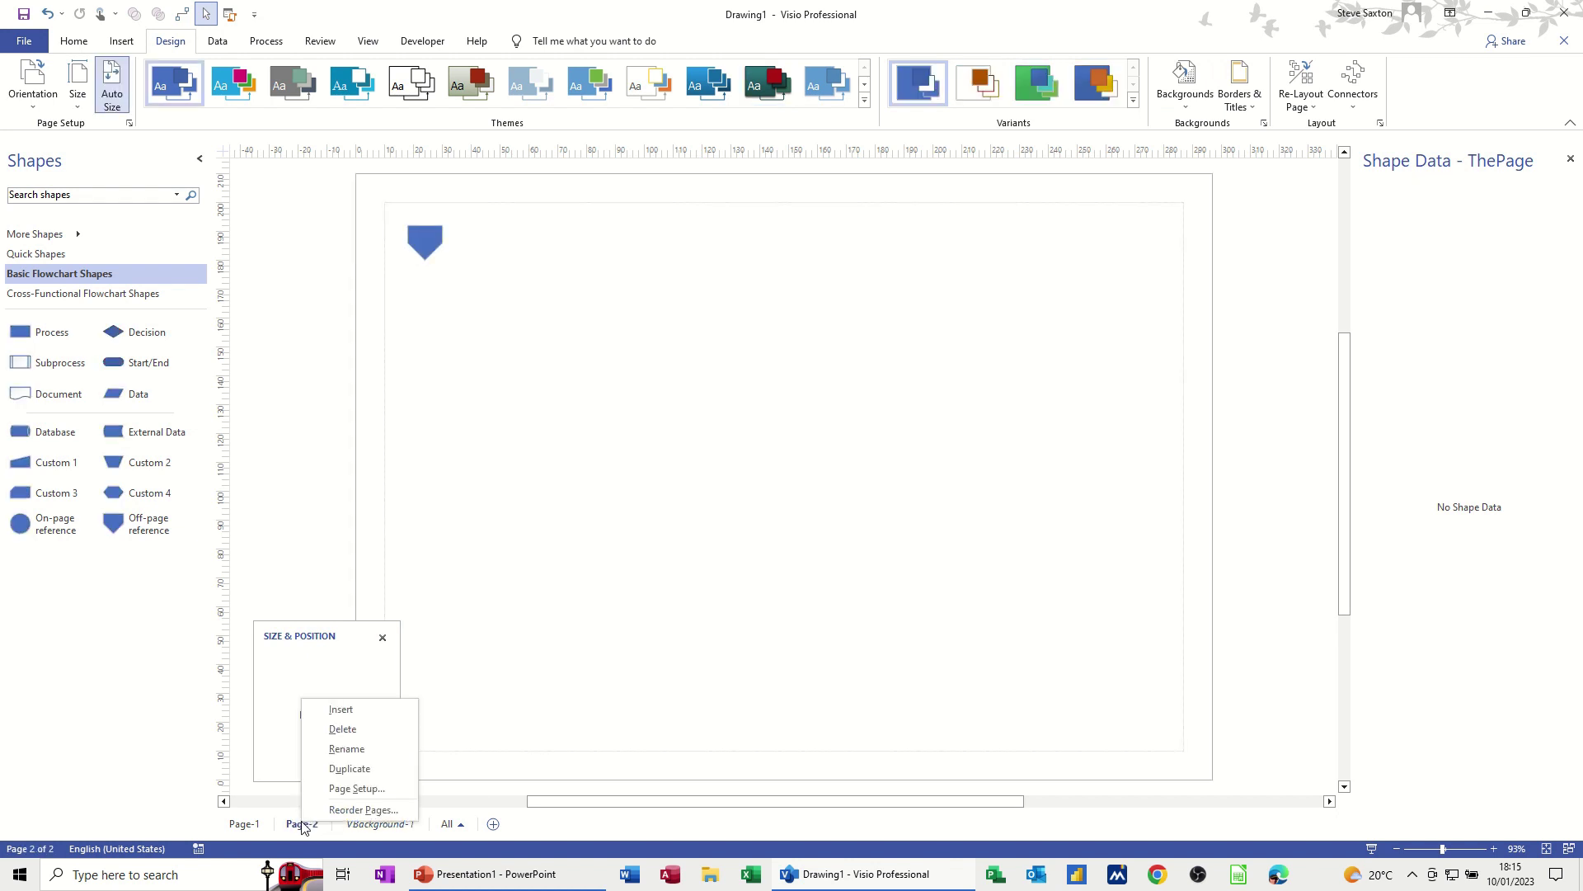
left_click(355, 788)
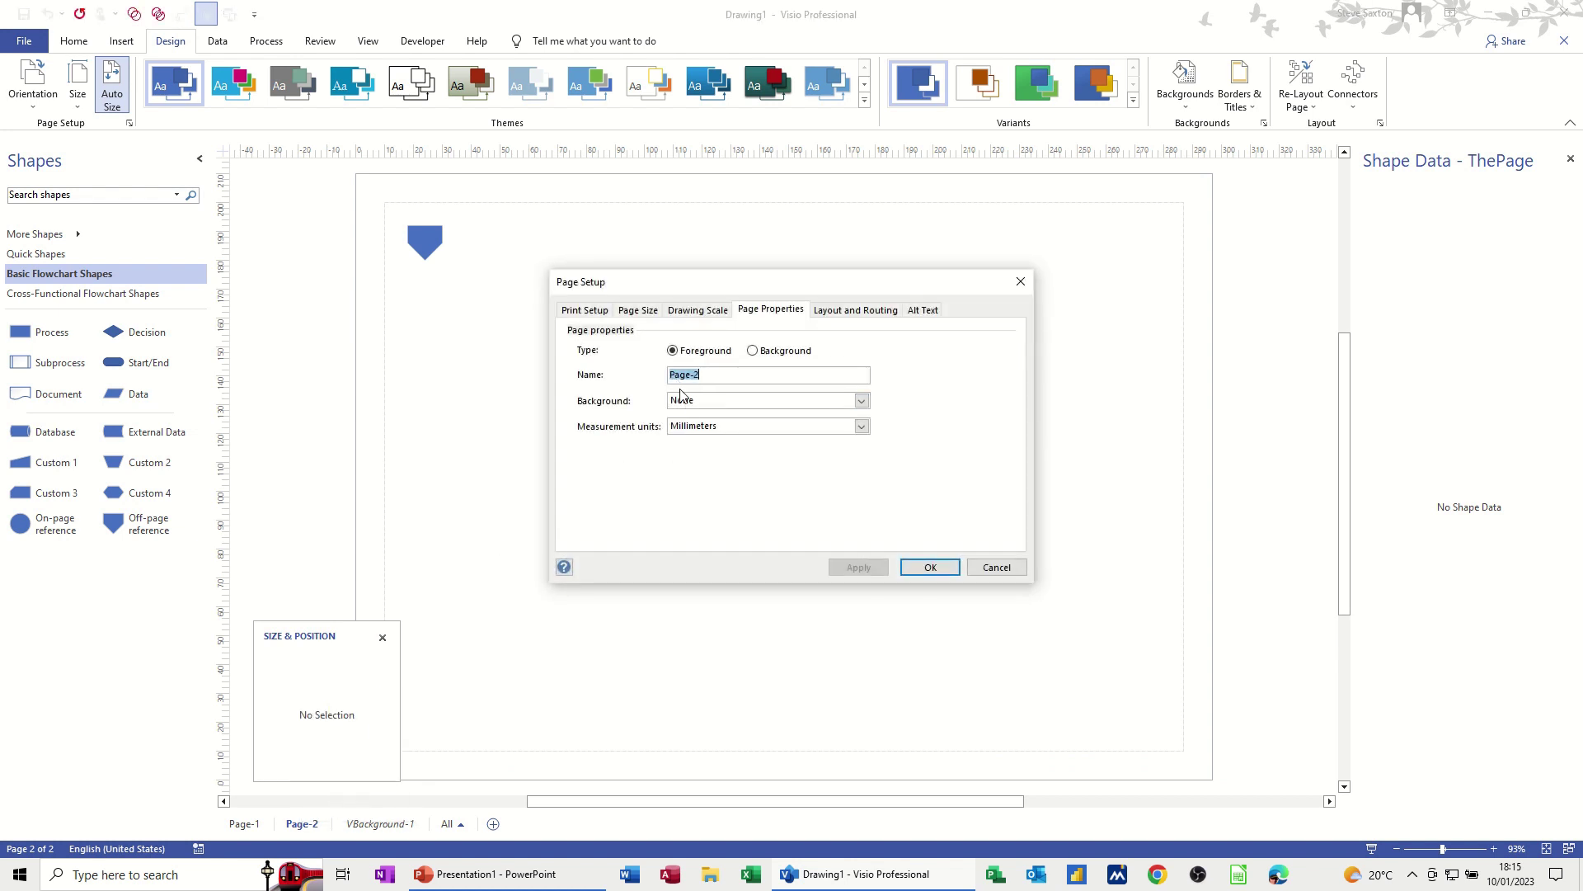
left_click(861, 400)
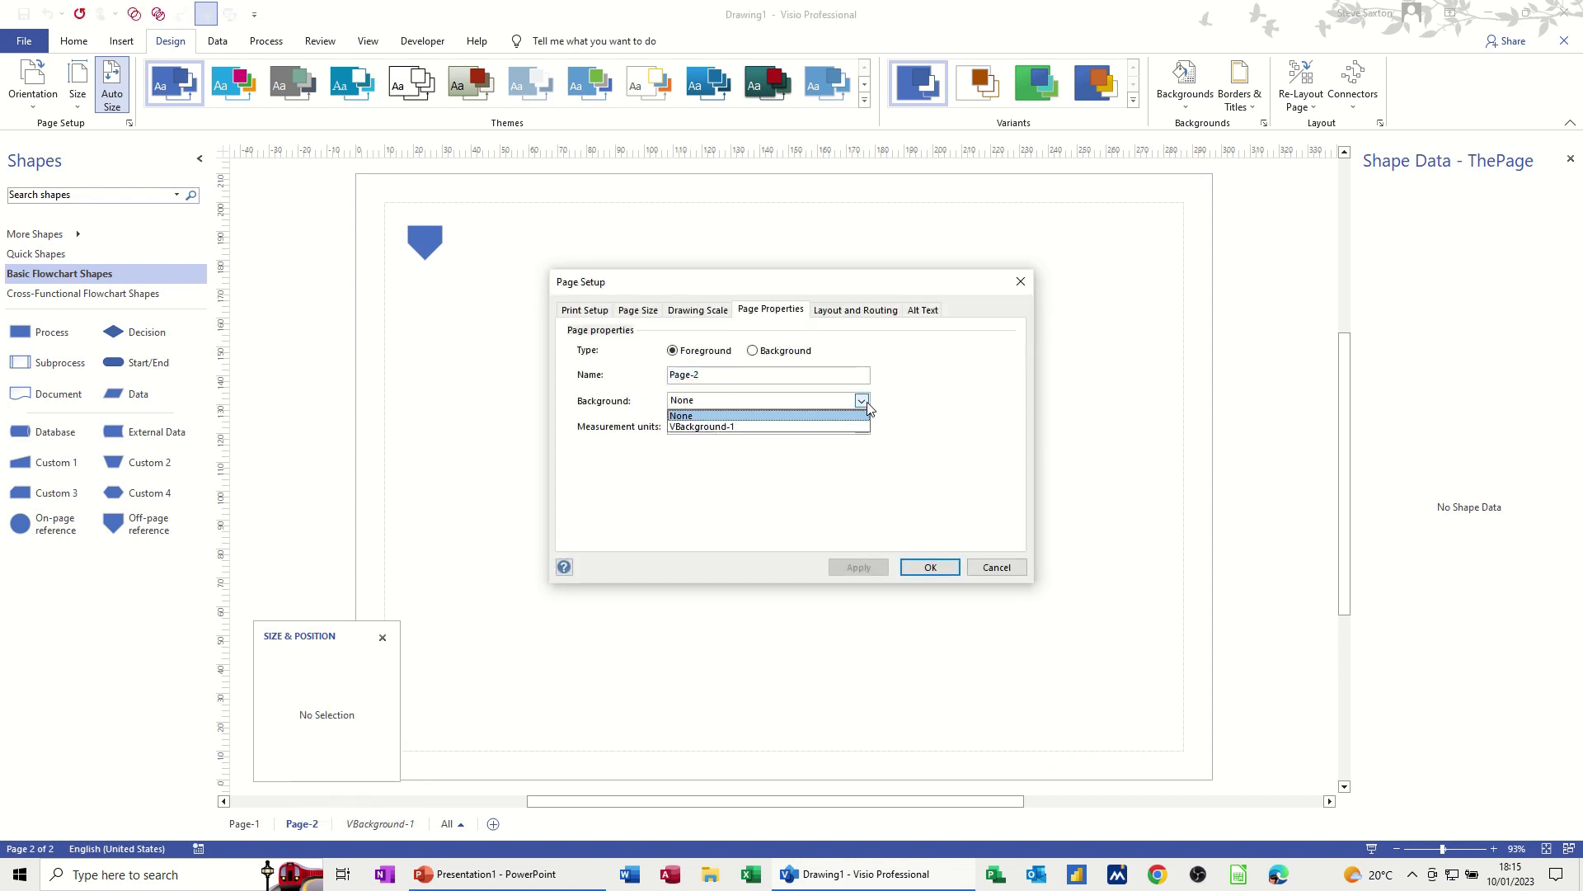
left_click(797, 427)
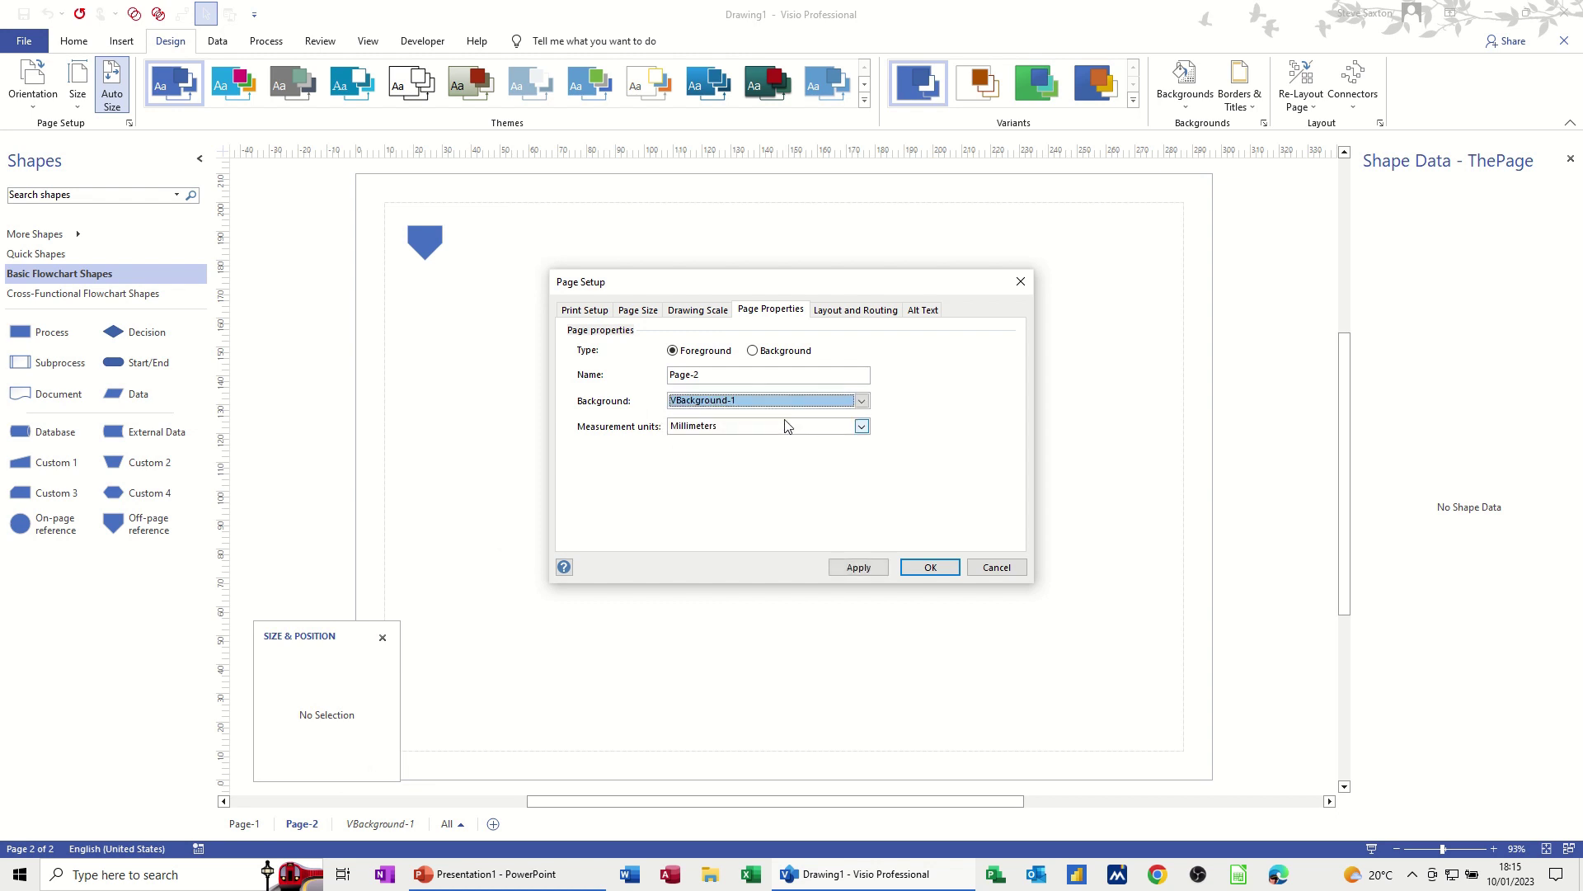
left_click(911, 566)
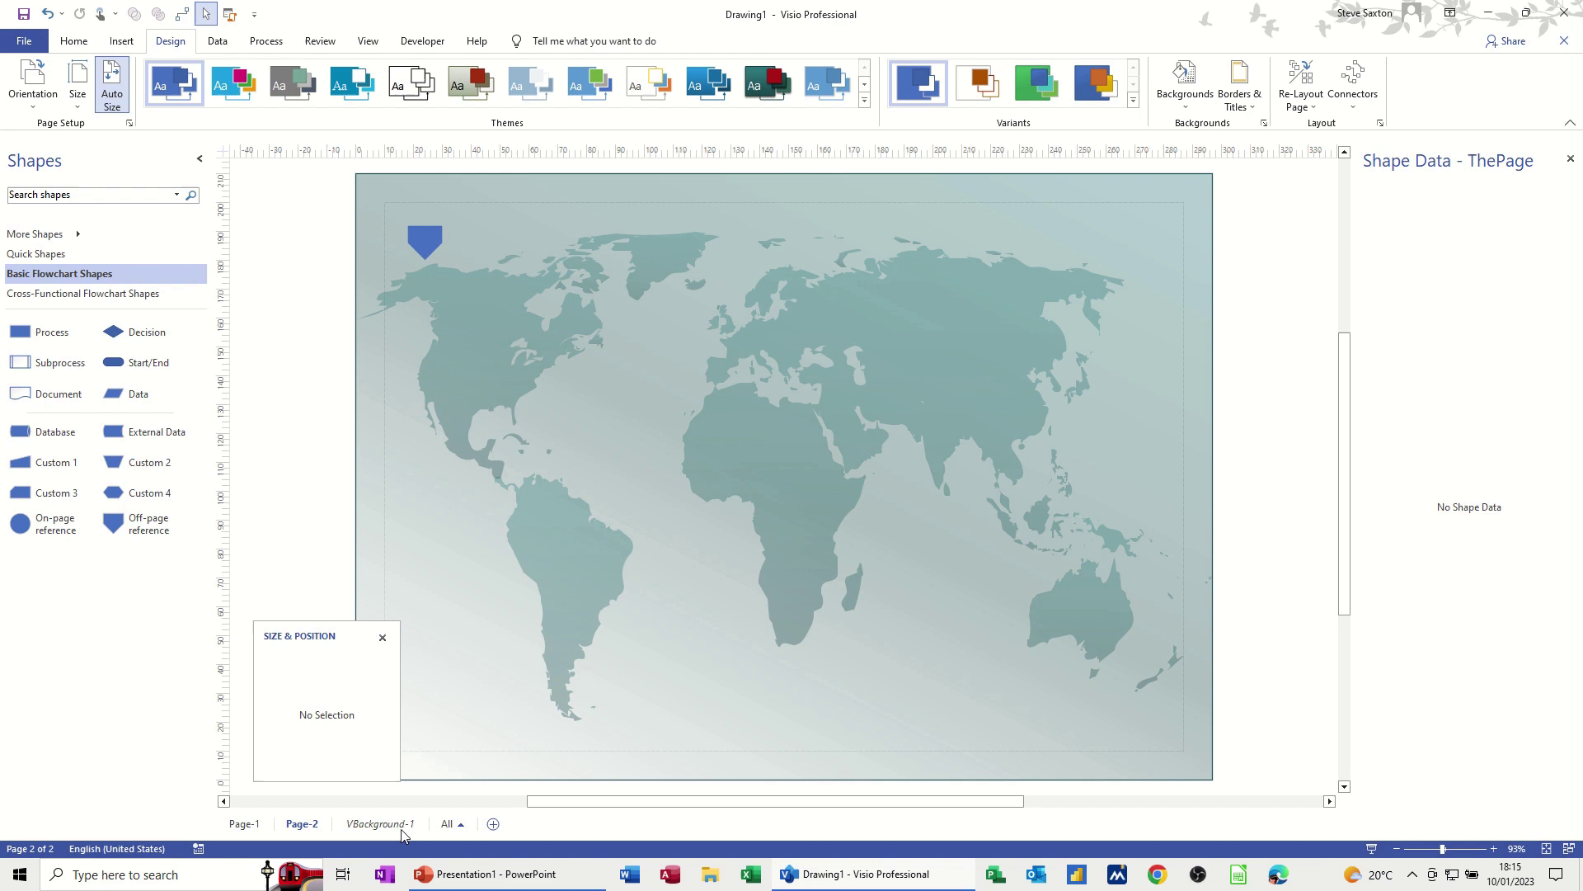
Compare the world background on Page-1, Page-2 and the VBackground-1 page
left_click(242, 827)
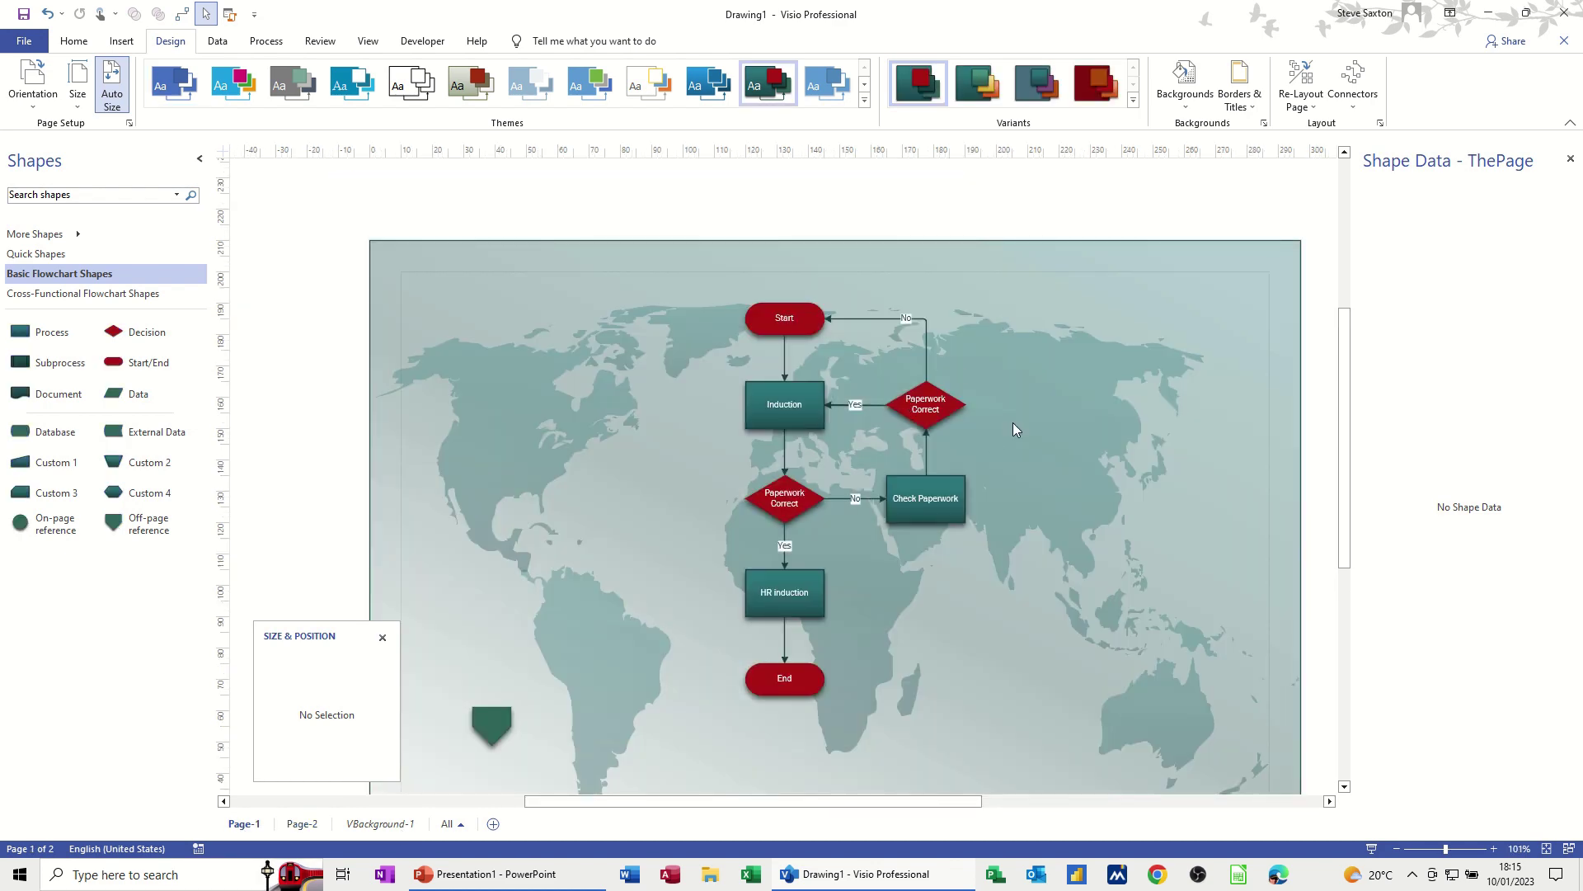
left_click(302, 824)
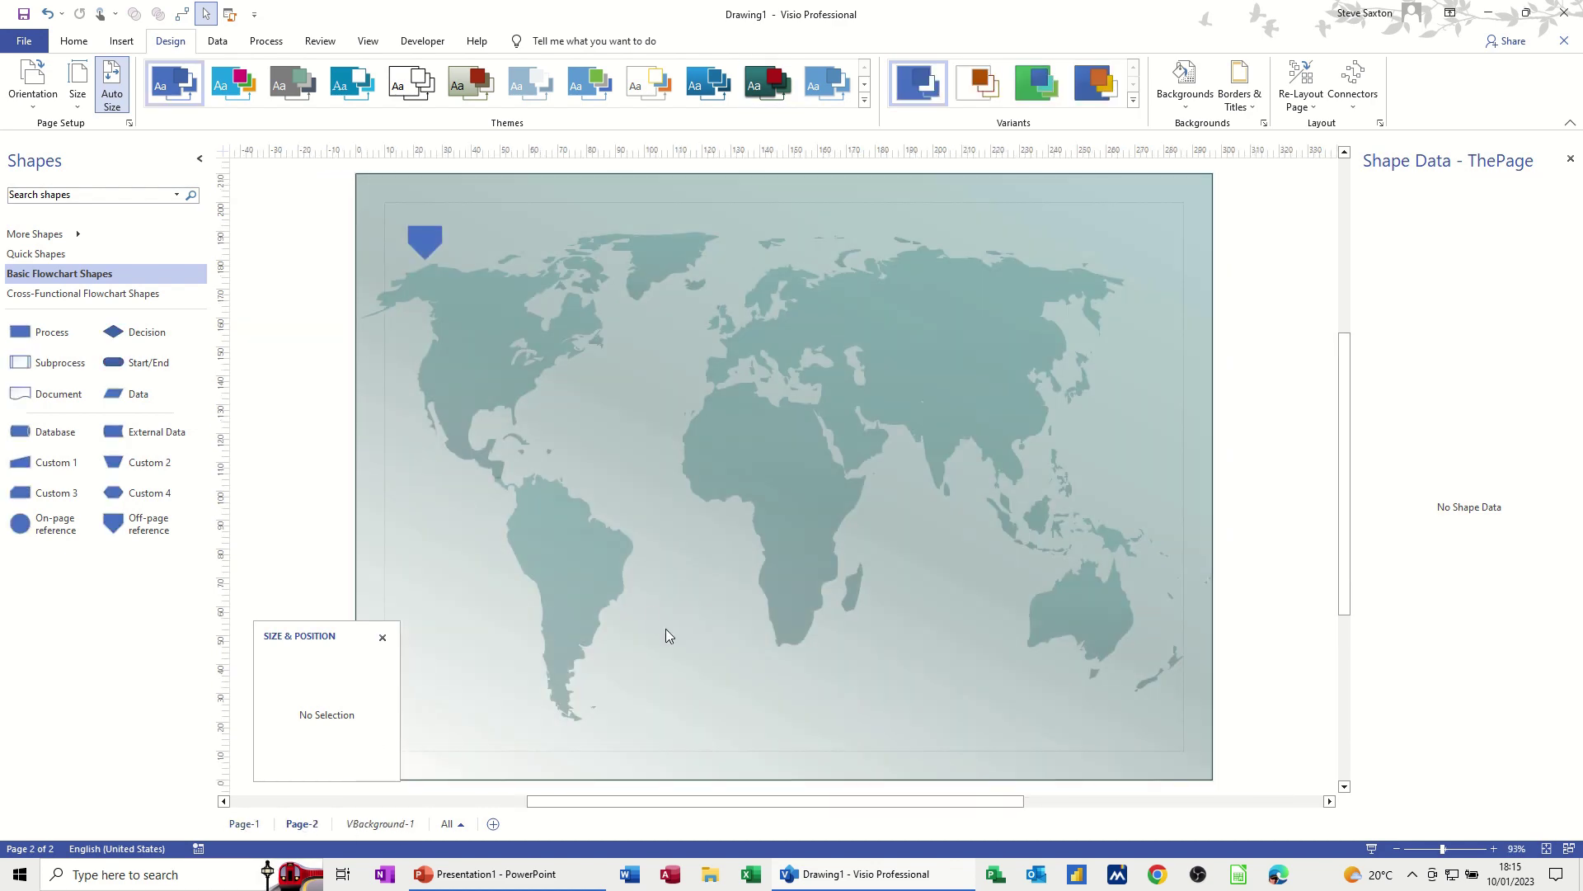
left_click(371, 827)
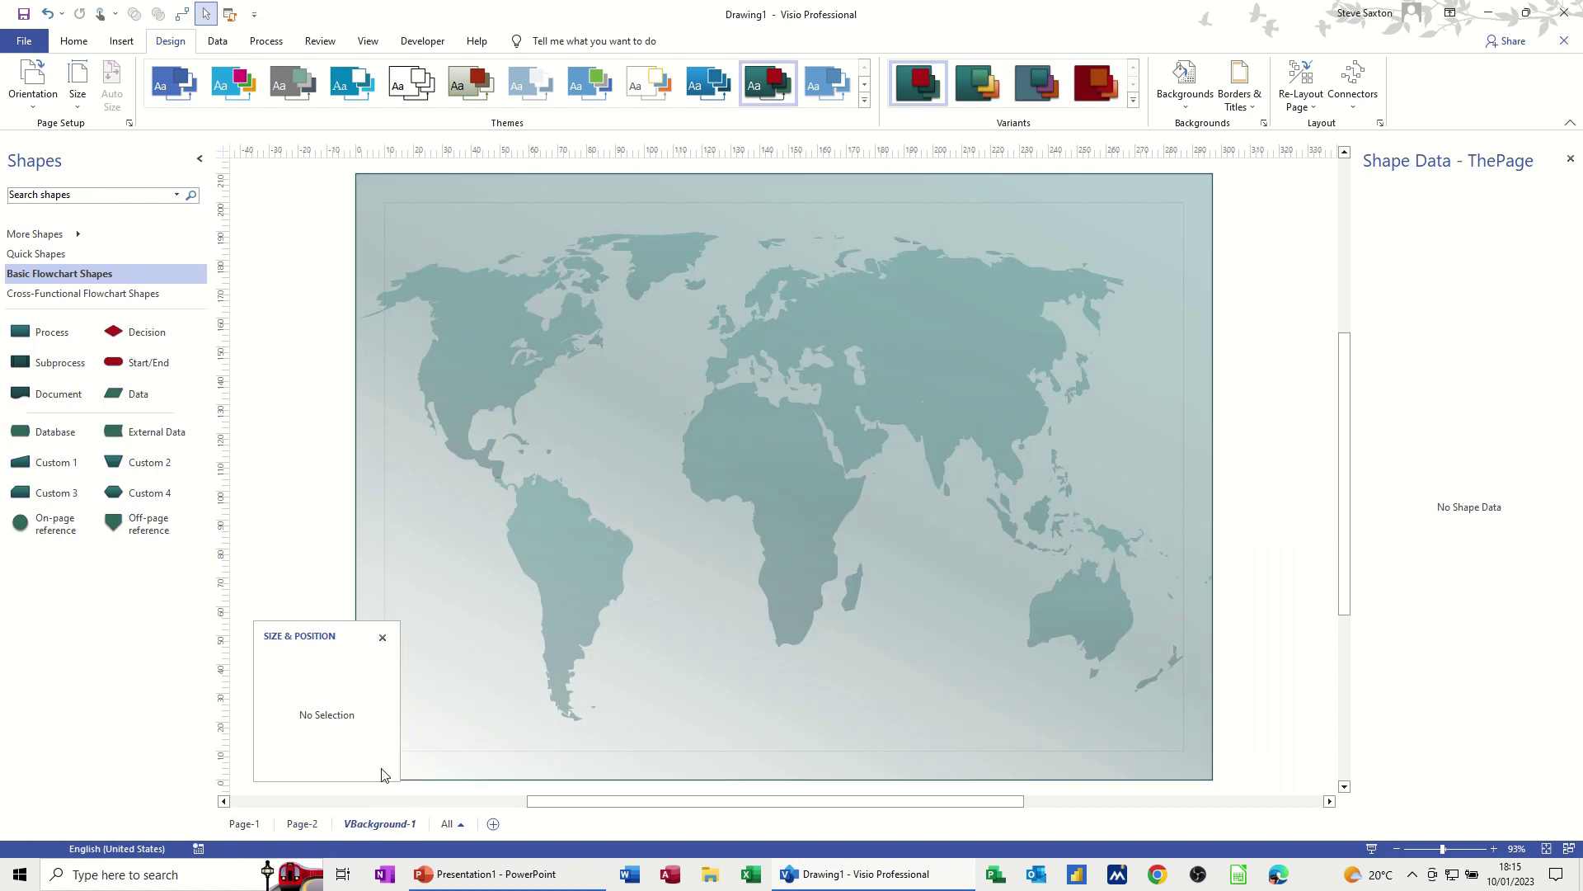
Add the first border and title design to Page-1, and set its title to "My Flowchart" on the VBackground-2 page
left_click(255, 824)
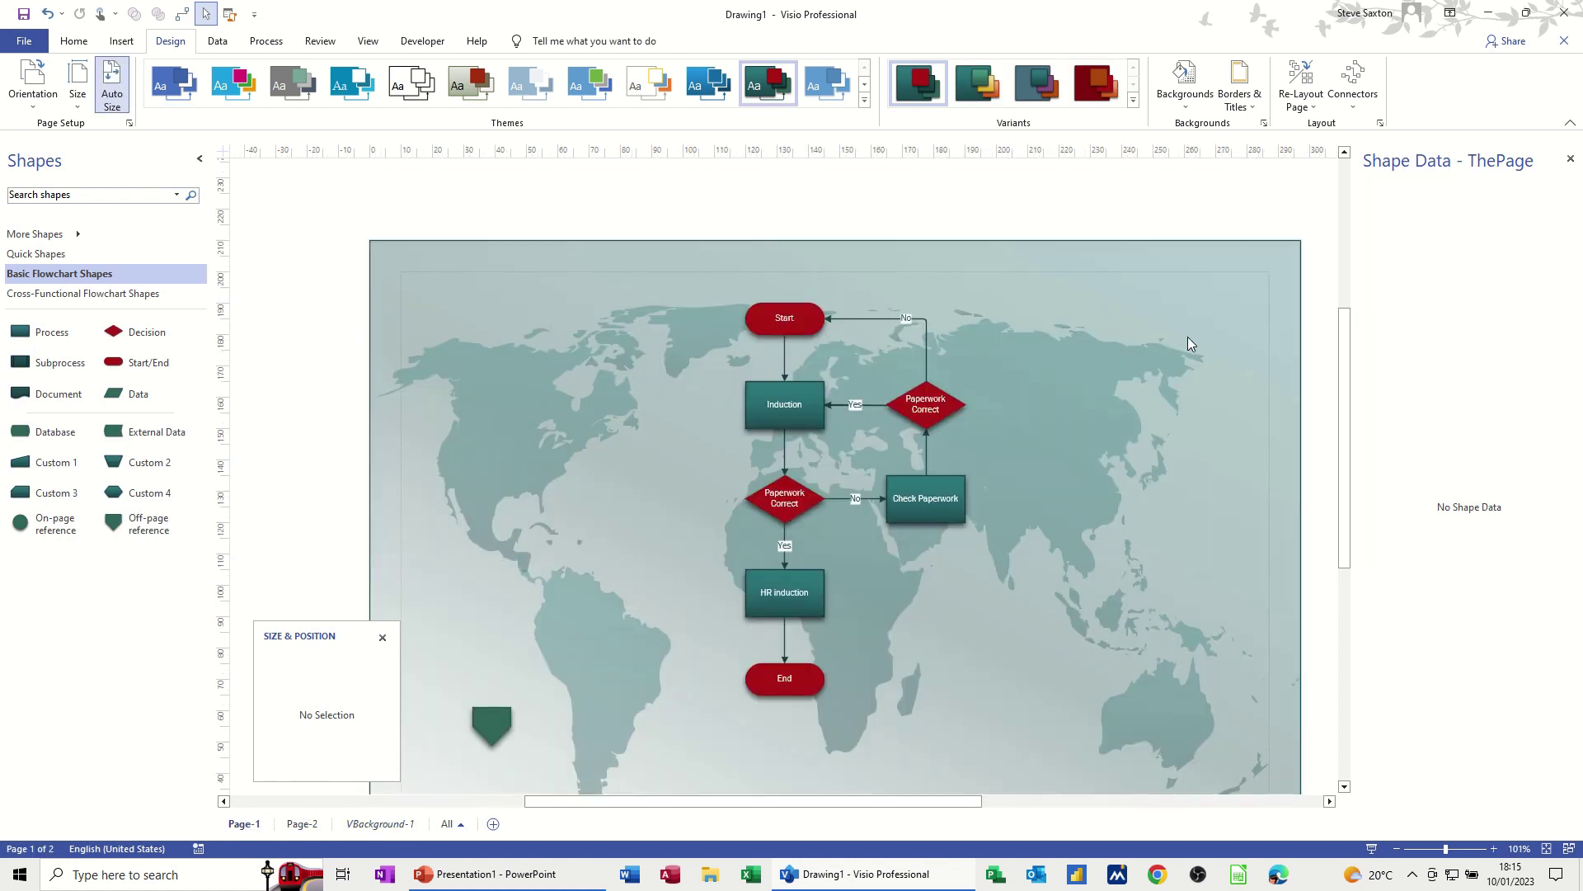
left_click(1254, 107)
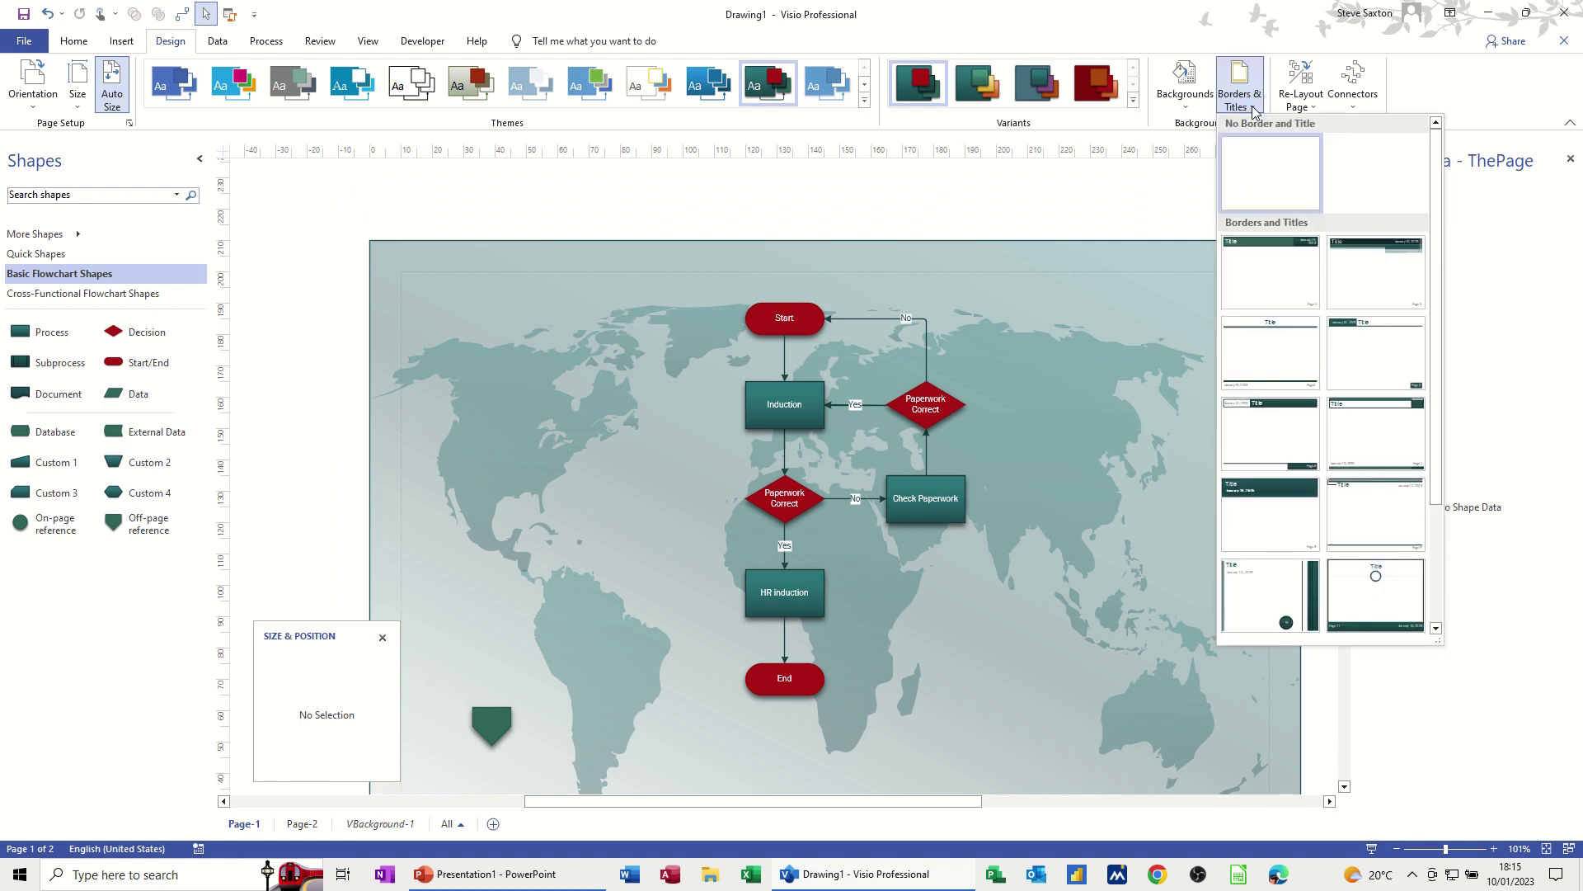
left_click(1269, 272)
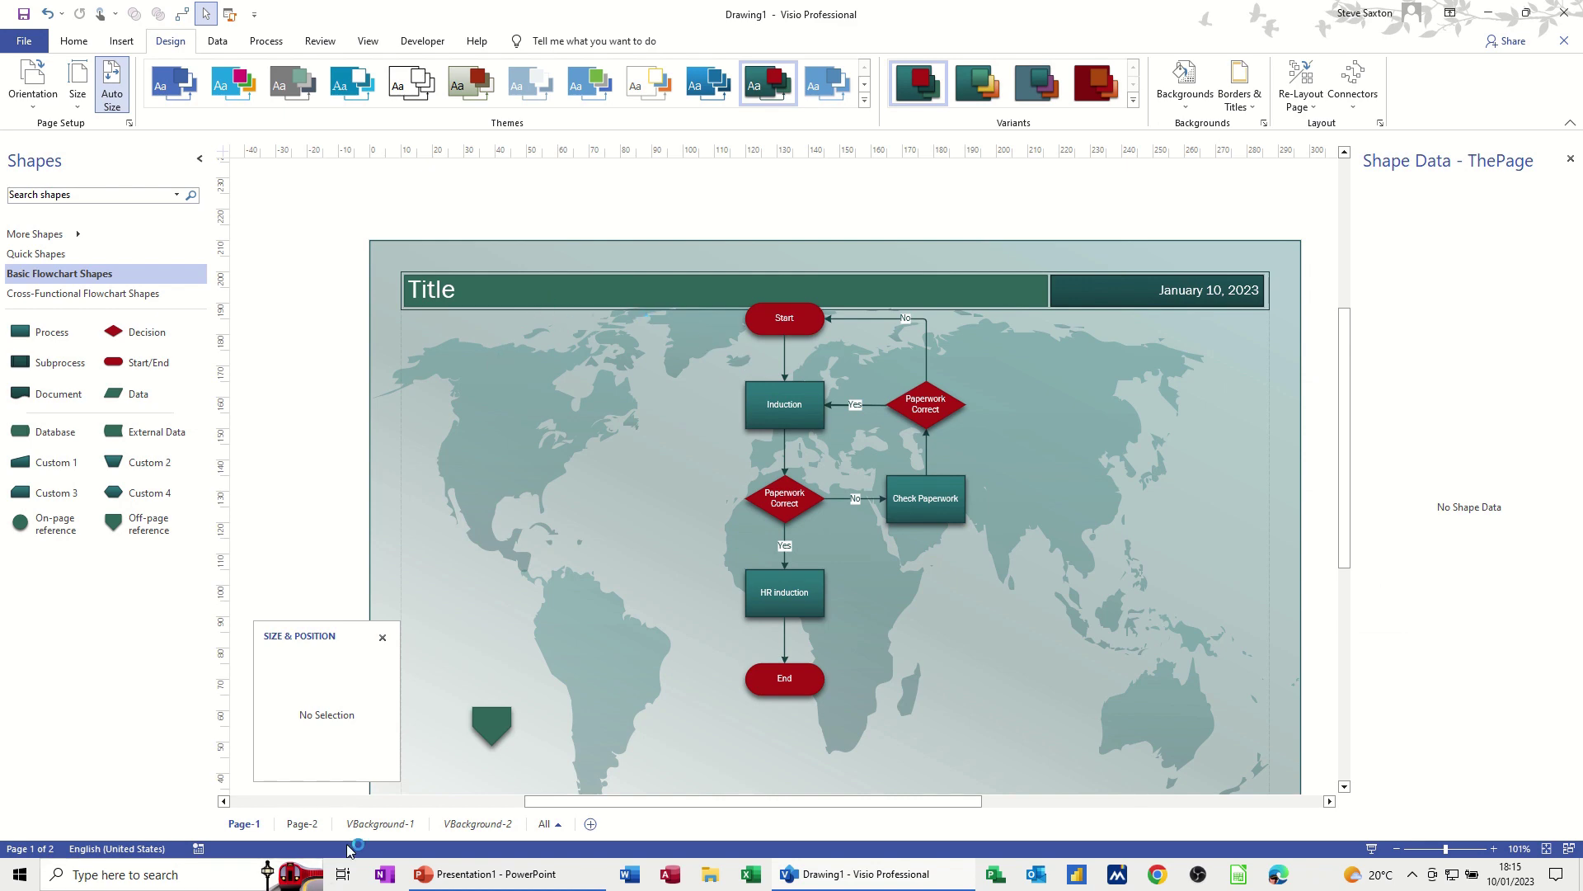
left_click(459, 823)
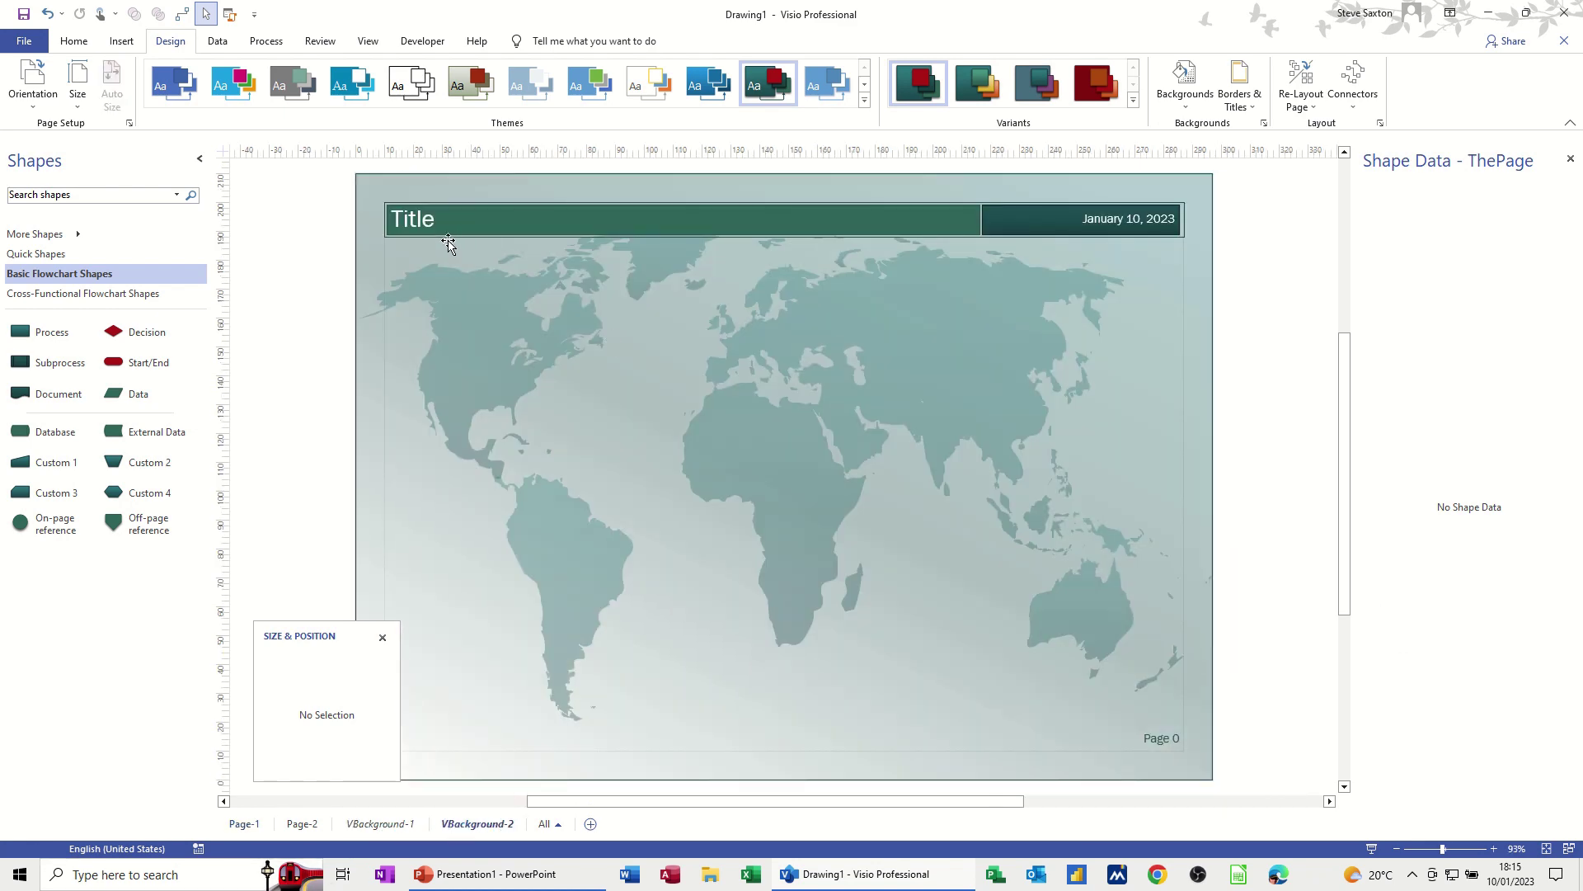
left_click(459, 221)
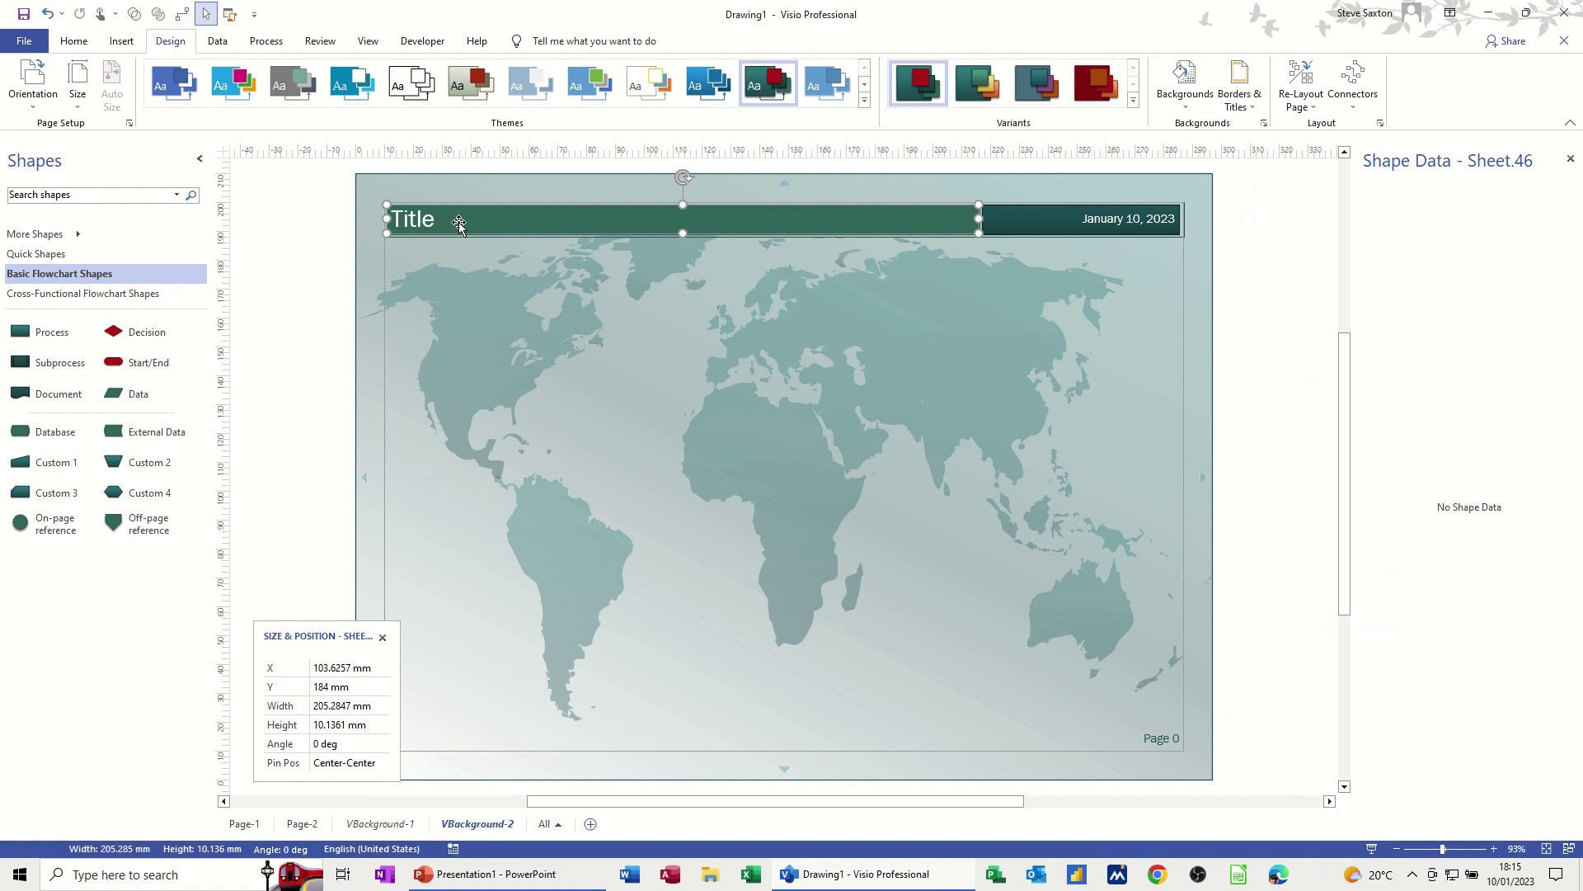
type("My Flowchart")
left_click(841, 453)
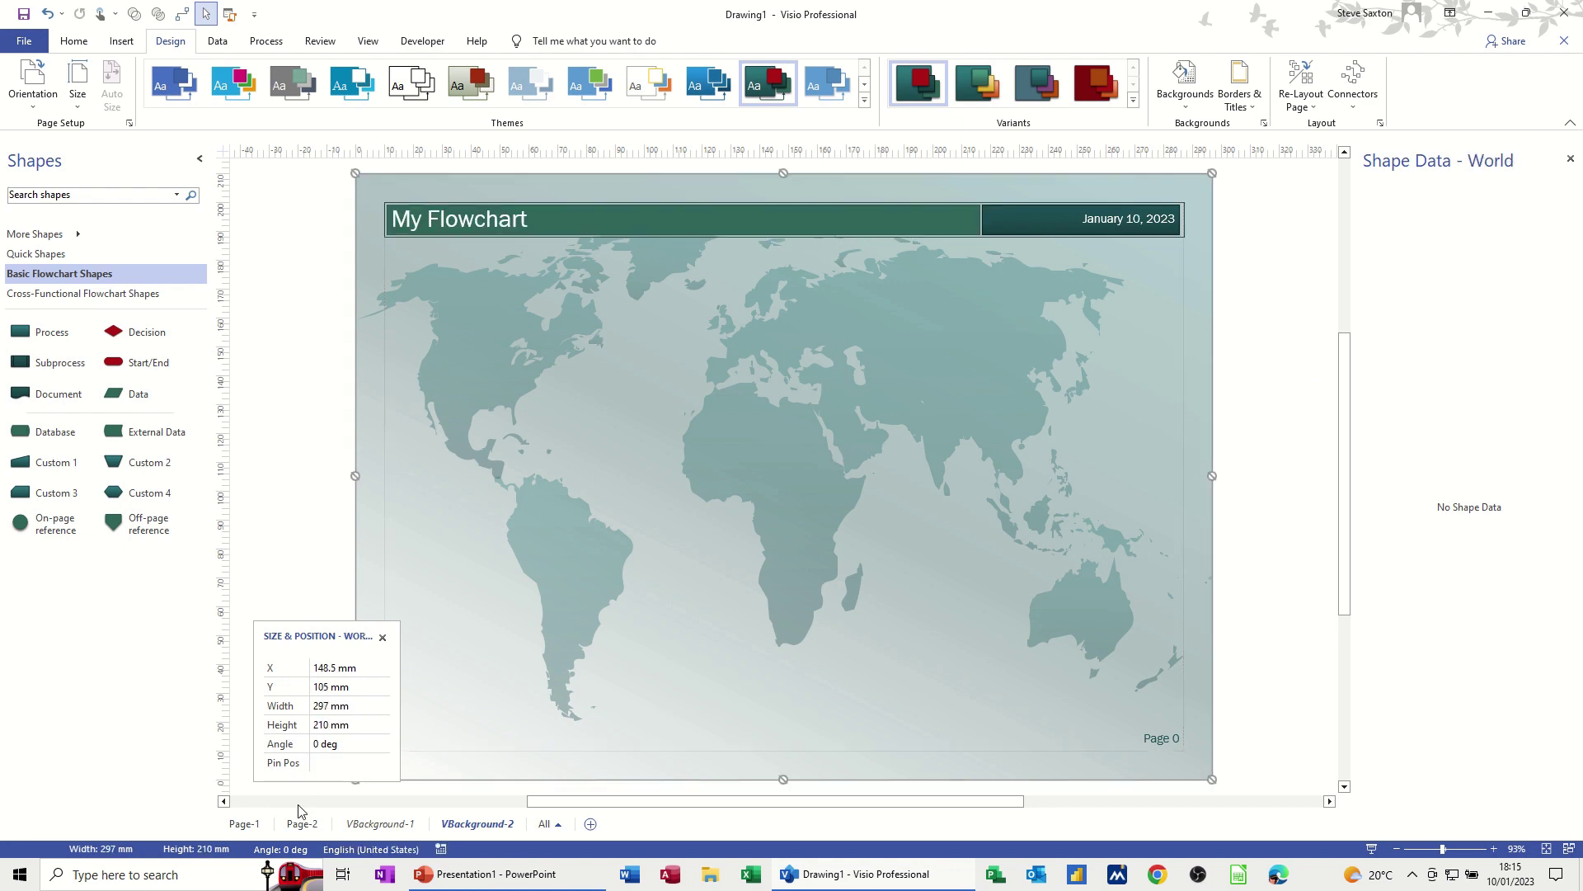
Move the whole flowchart on Page-1 about 15 mm down, clear of the title banner
left_click(244, 823)
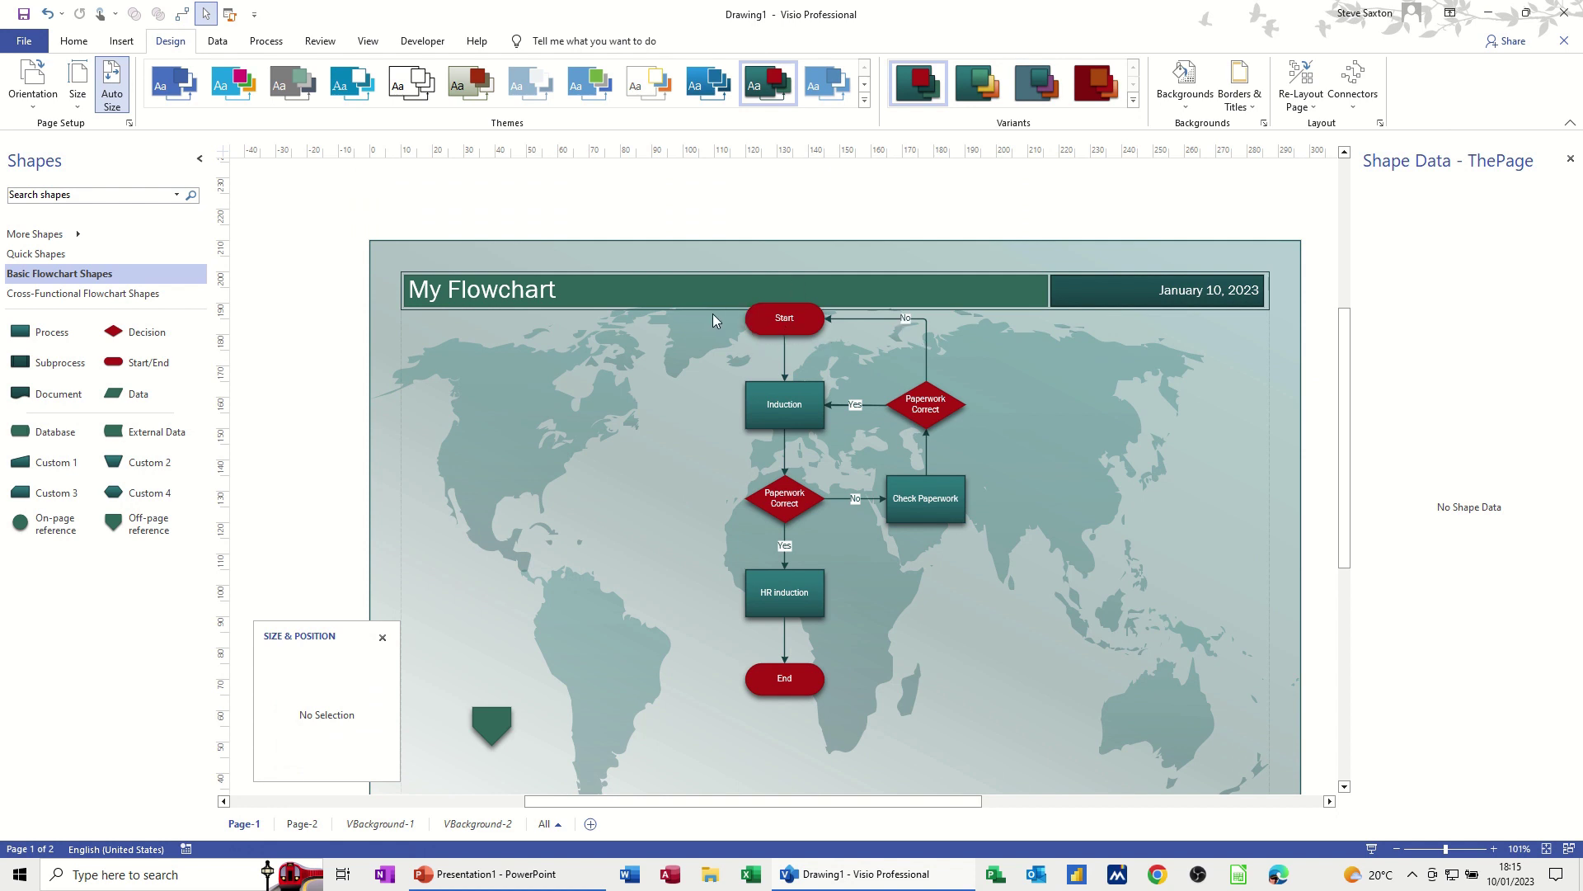
left_click_drag(720, 297, 927, 757)
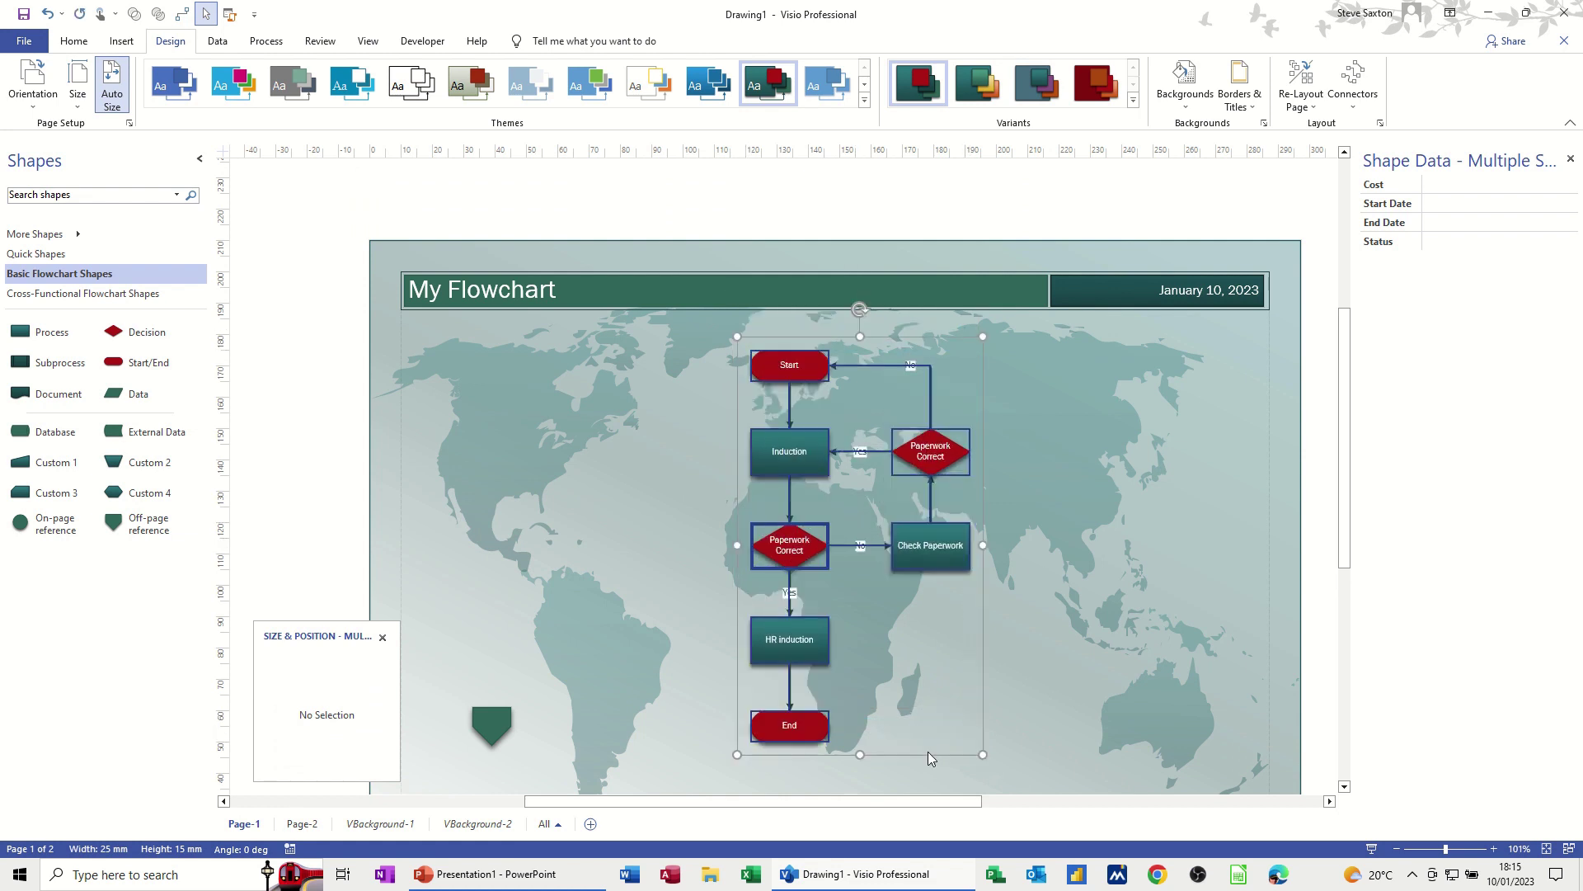
left_click(1155, 373)
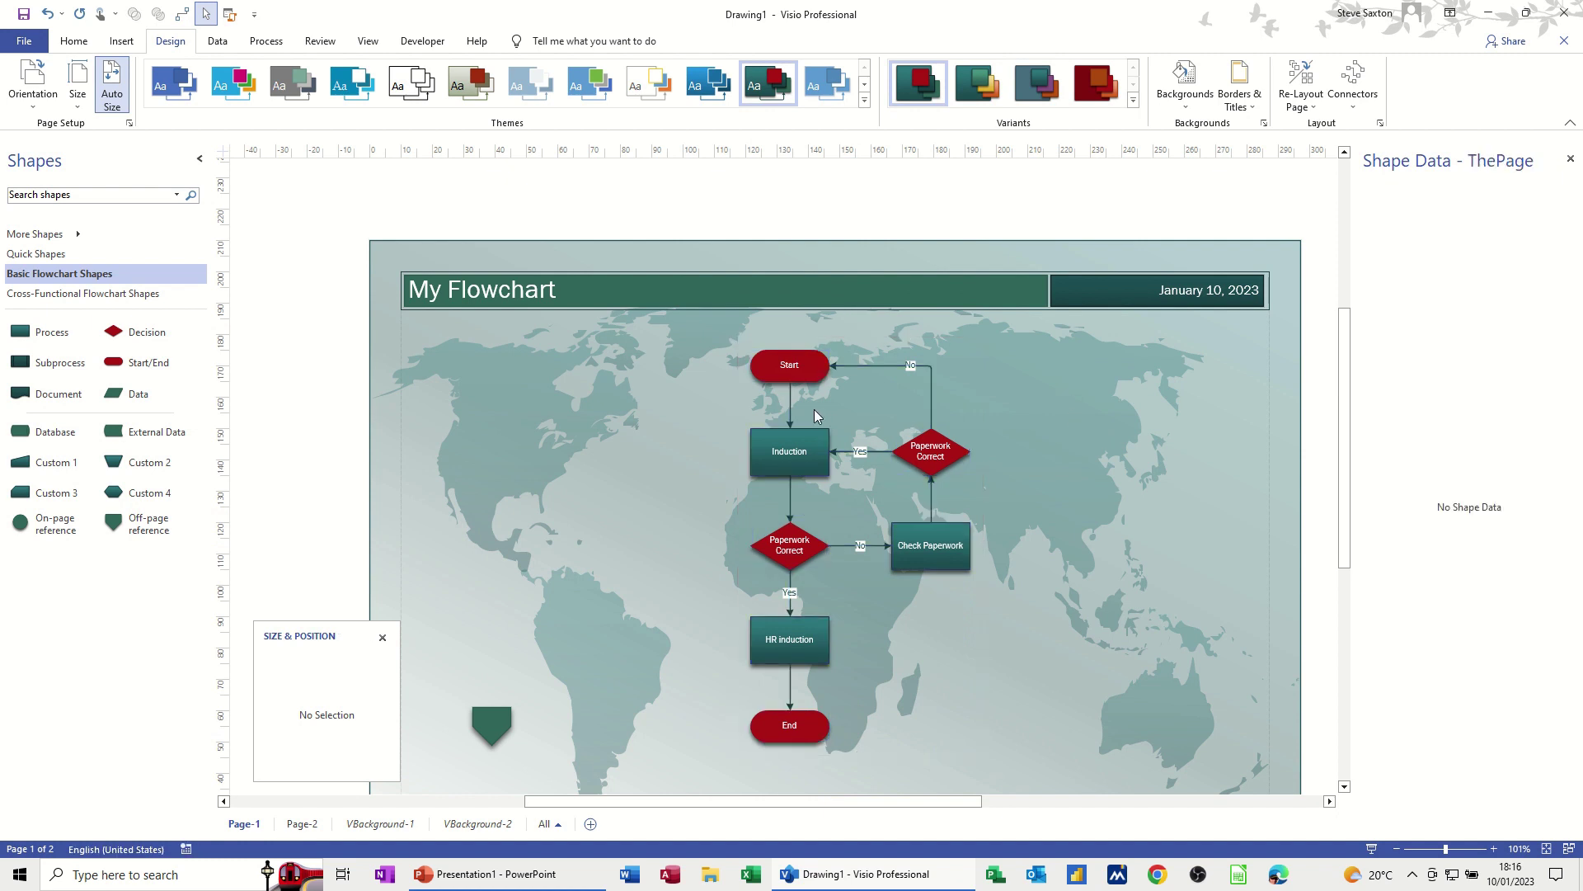